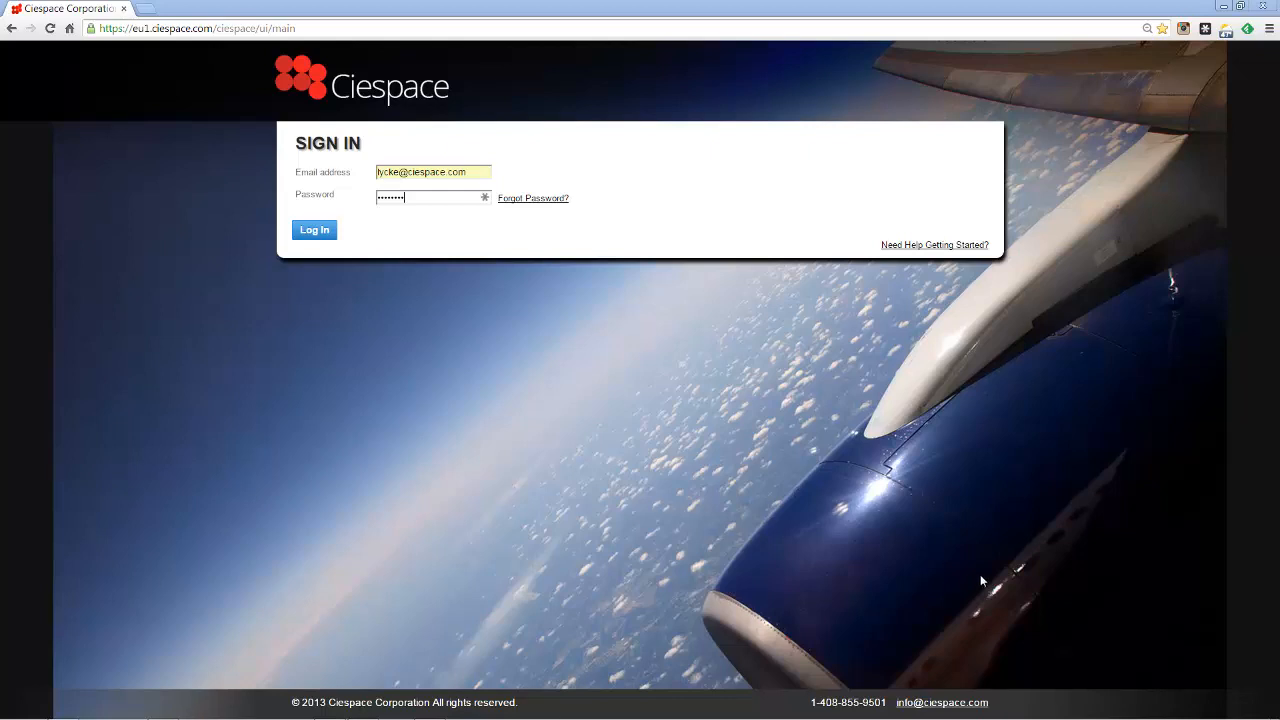
- Log in to the account and browse the Models, Projects, Tasks and Sample Projects lists
click(316, 231)
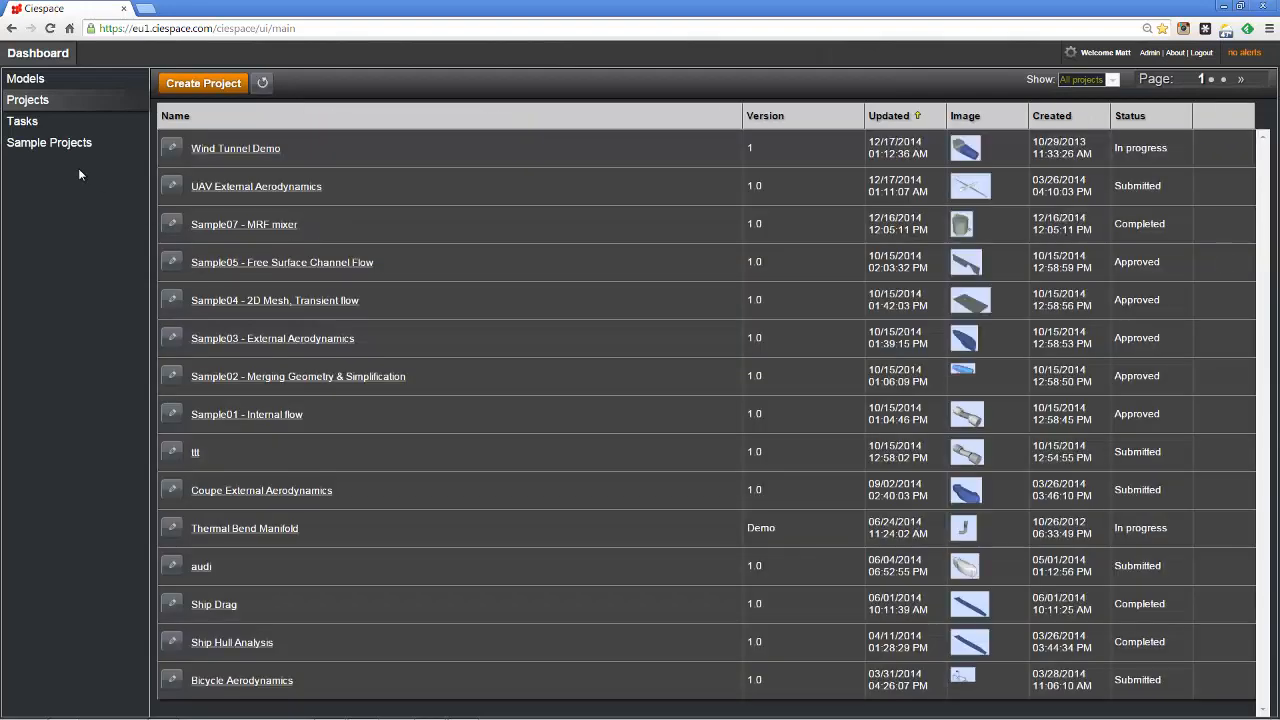
click(45, 86)
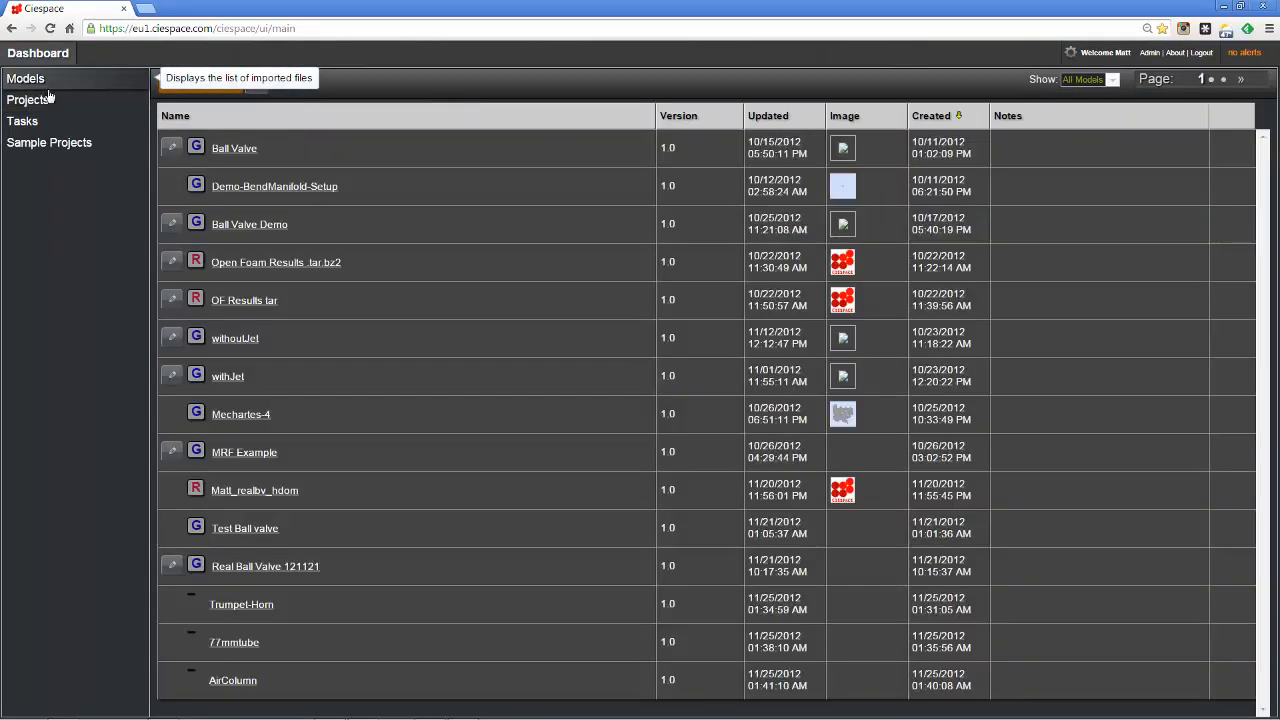
click(47, 101)
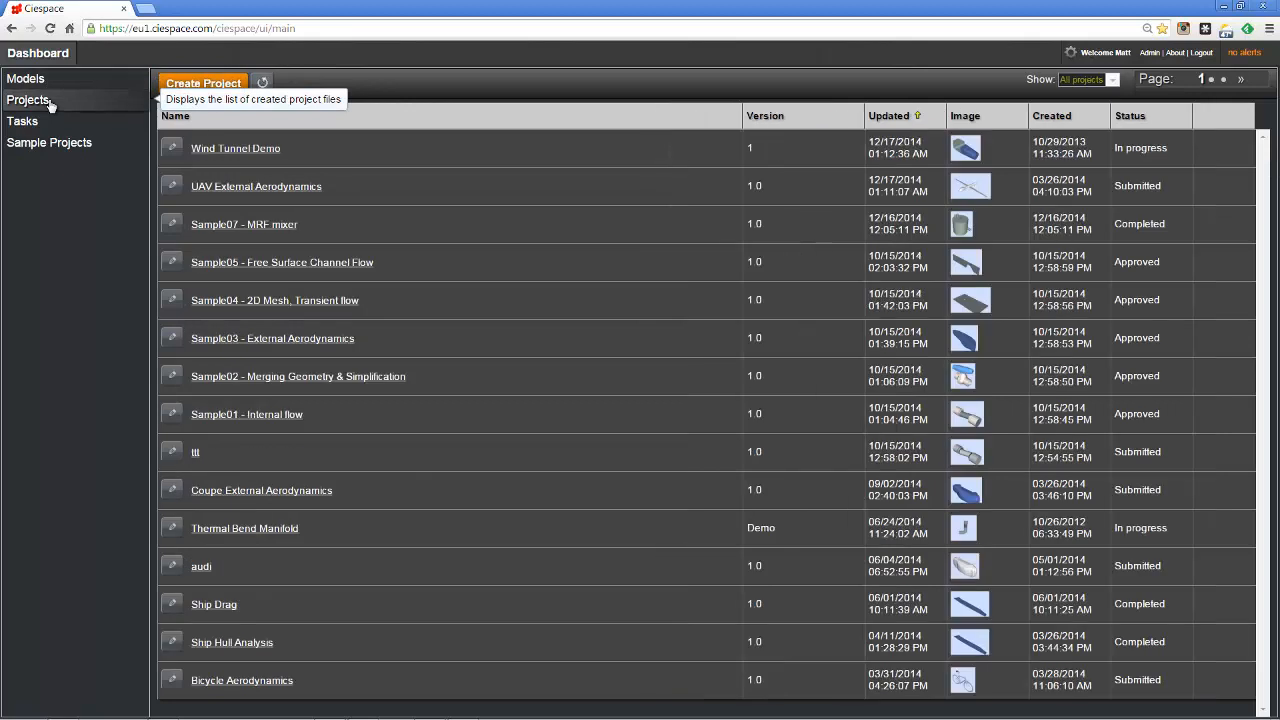
click(54, 123)
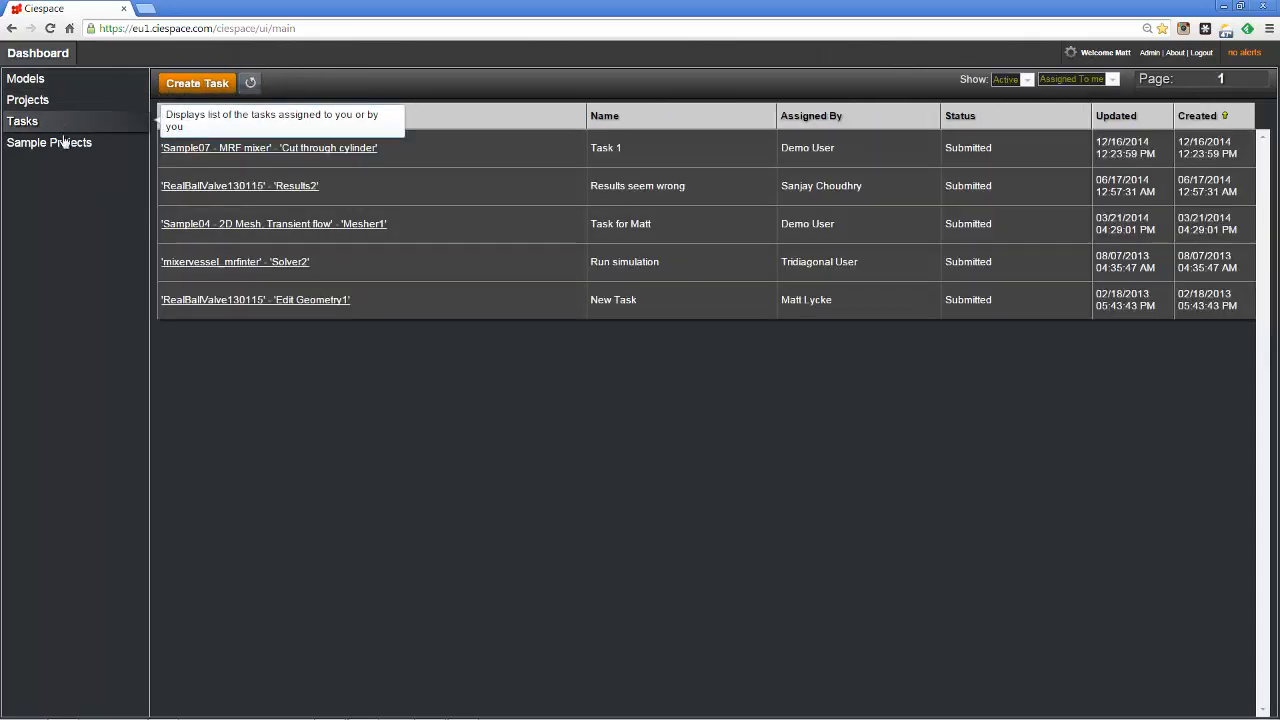
click(67, 146)
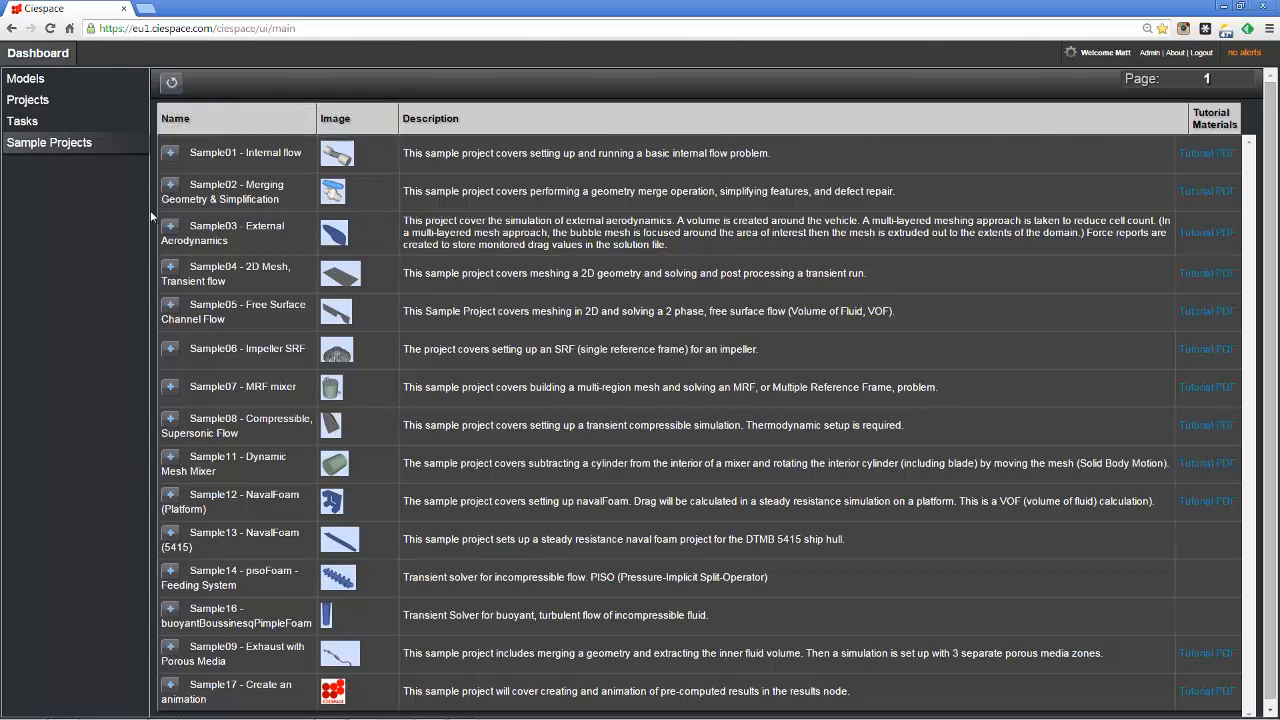
- Add the Sample01 - Internal flow sample to the projects list, and view its tutorial PDF before returning to the sample list
click(171, 154)
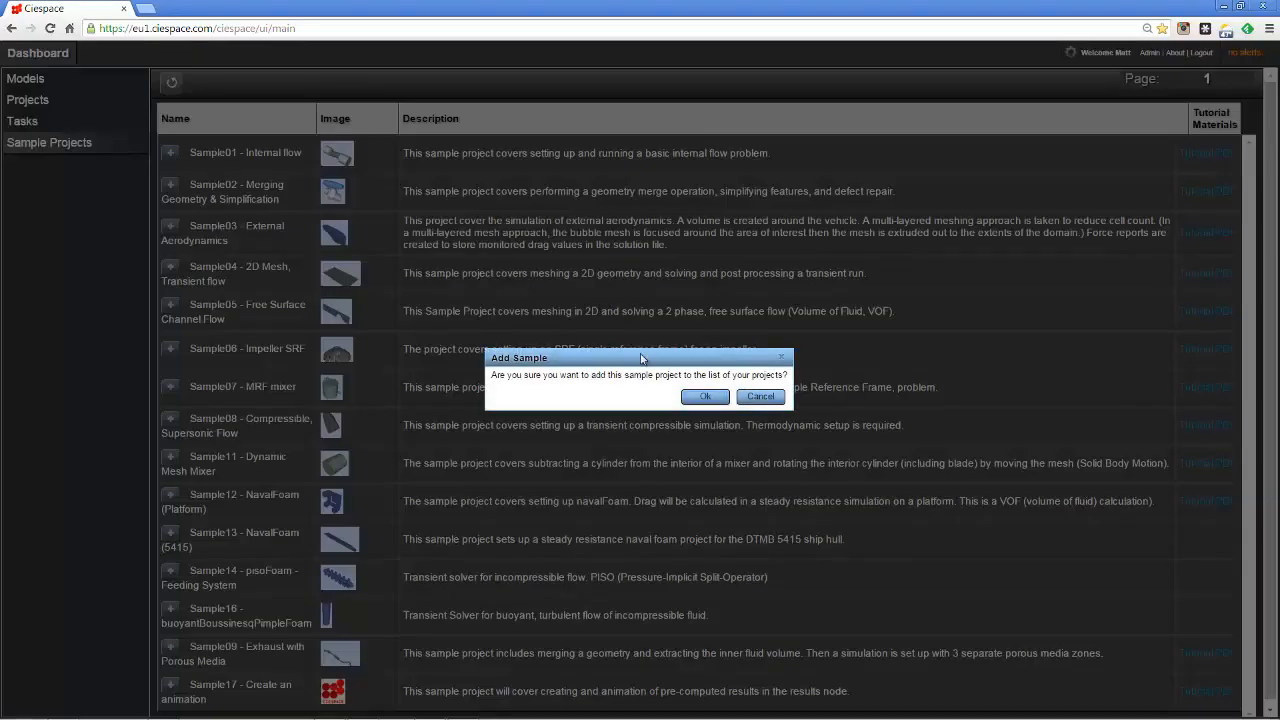
click(706, 398)
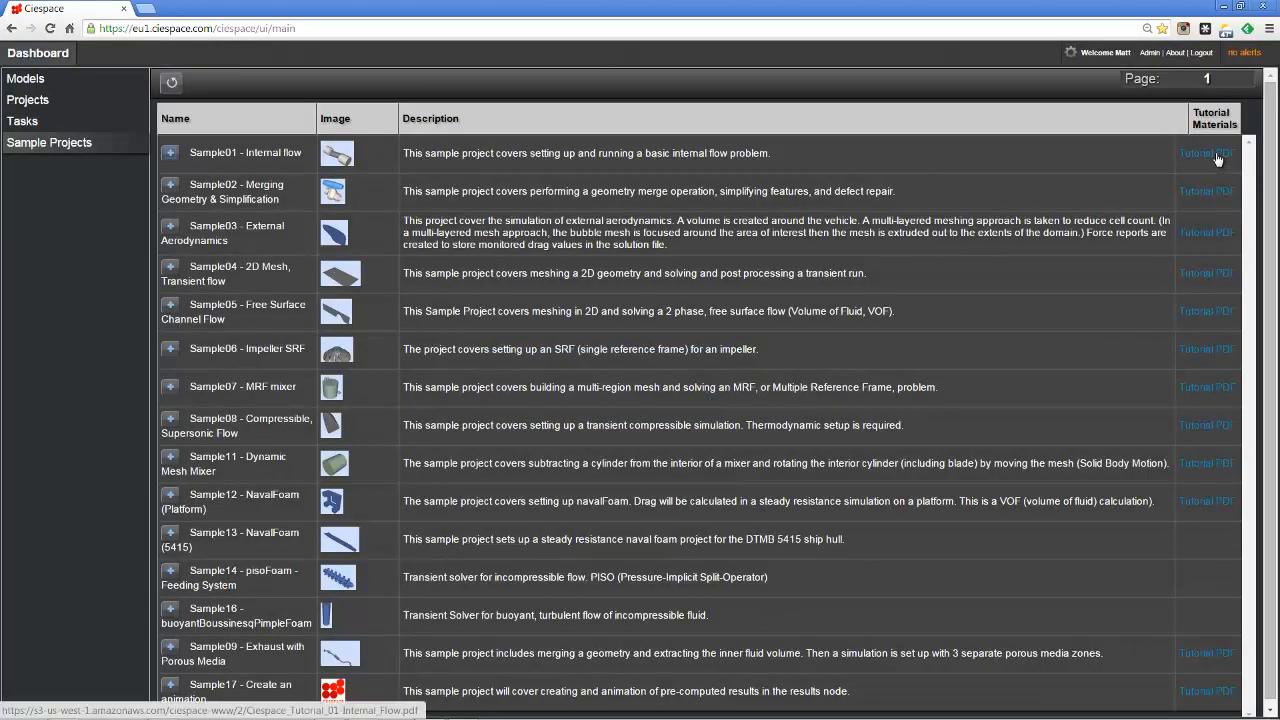
click(1218, 158)
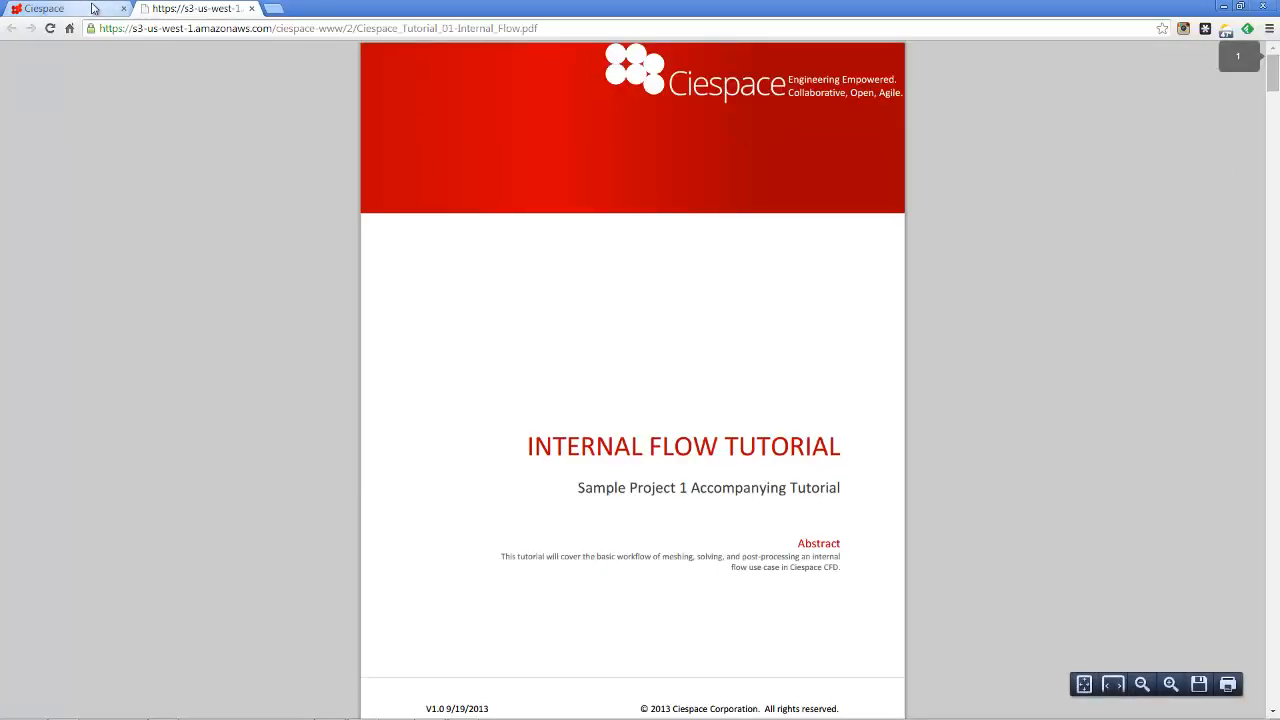
click(93, 8)
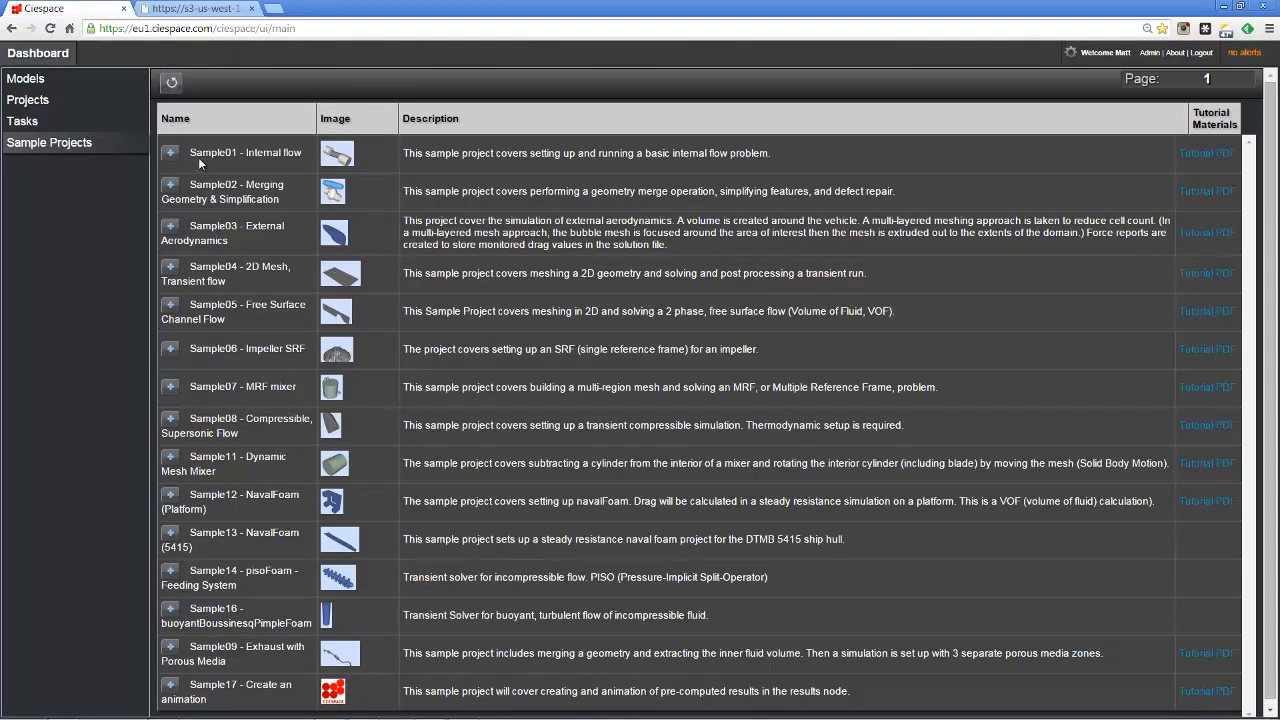
- Open the newly added Sample01 - Internal flow project and display the Import1 geometry in the viewer
click(40, 102)
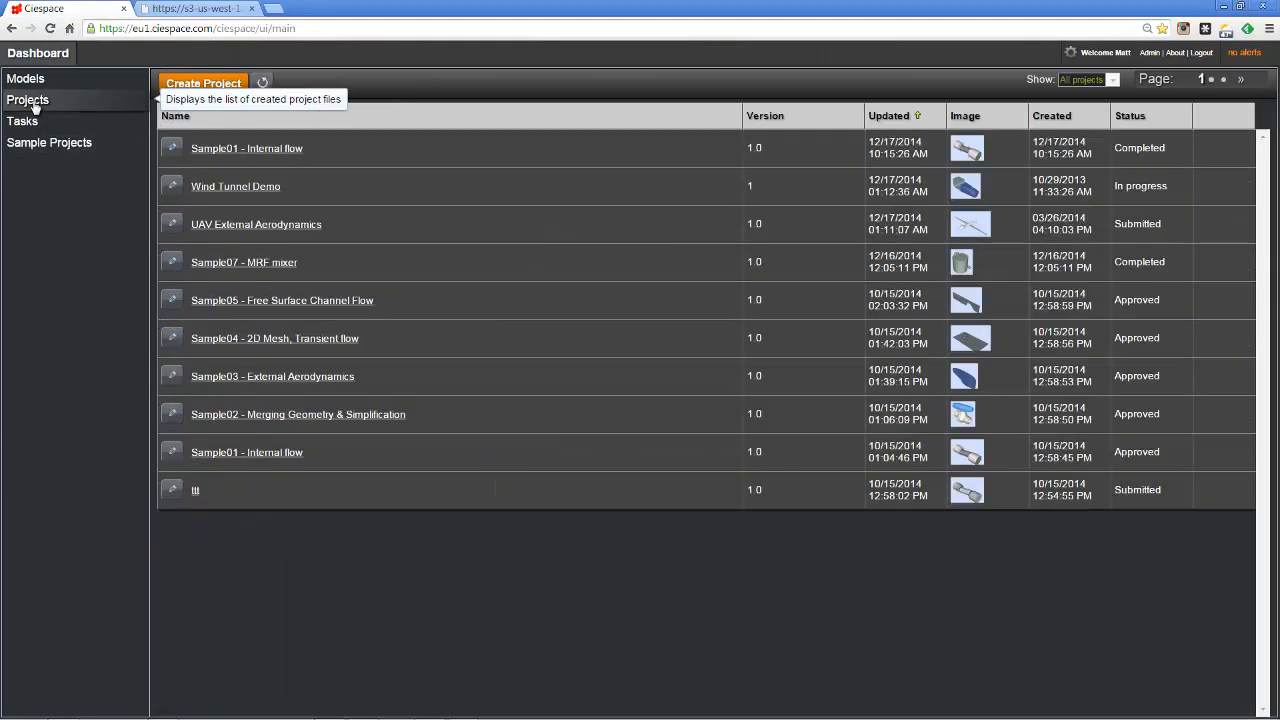
click(299, 149)
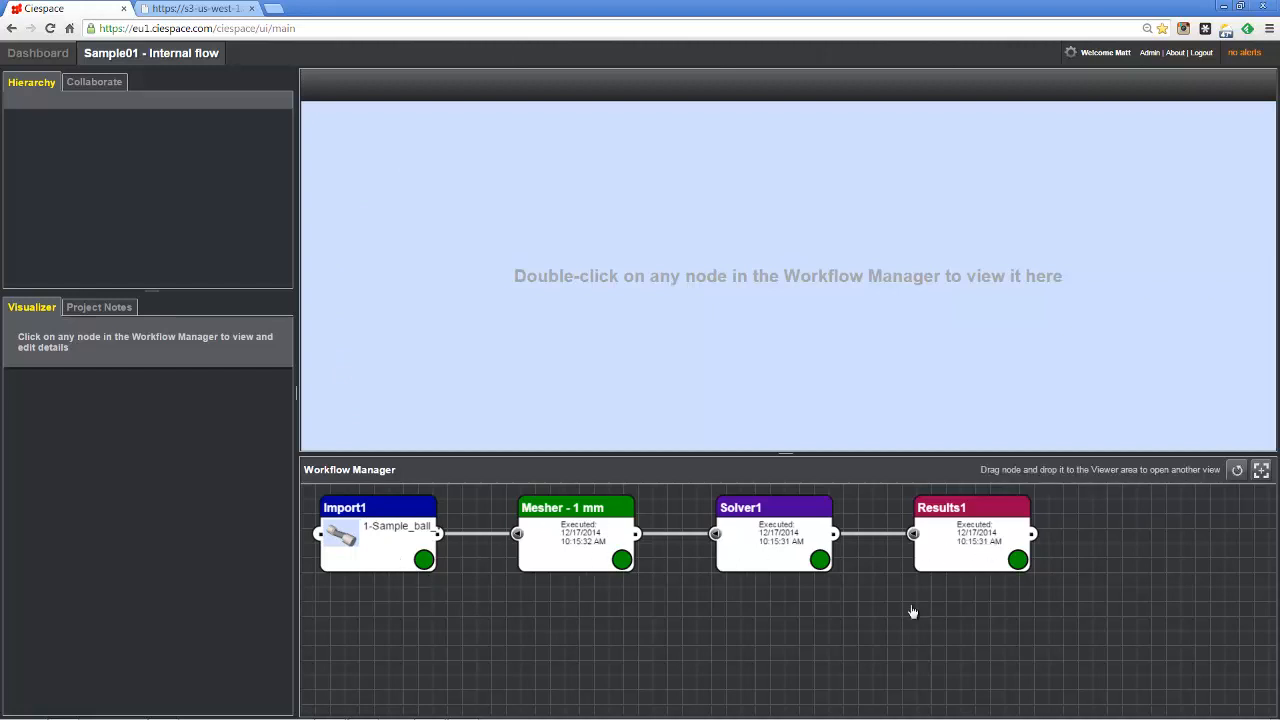
double_click(362, 553)
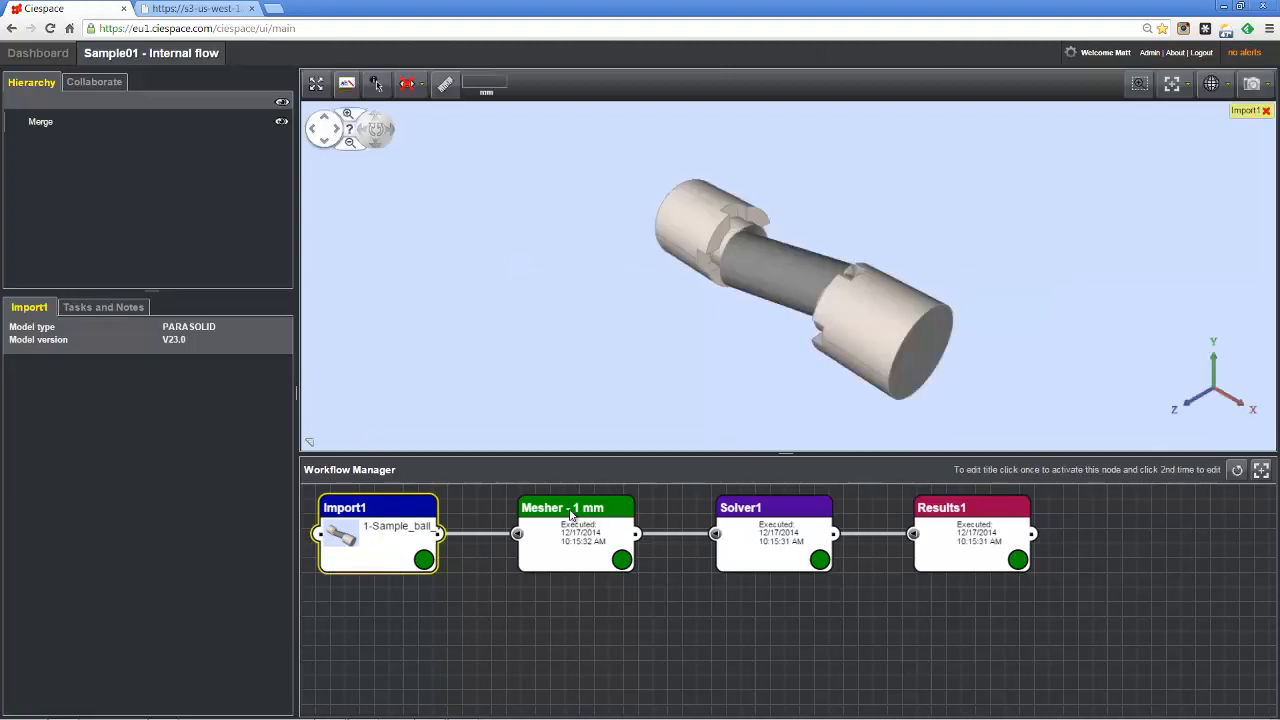
- Show the Mesher - 1 mm, Solver1 and Results1 nodes beside Import1 in an enlarged viewer area, and display the mesher's settings
drag(590, 510, 1078, 326)
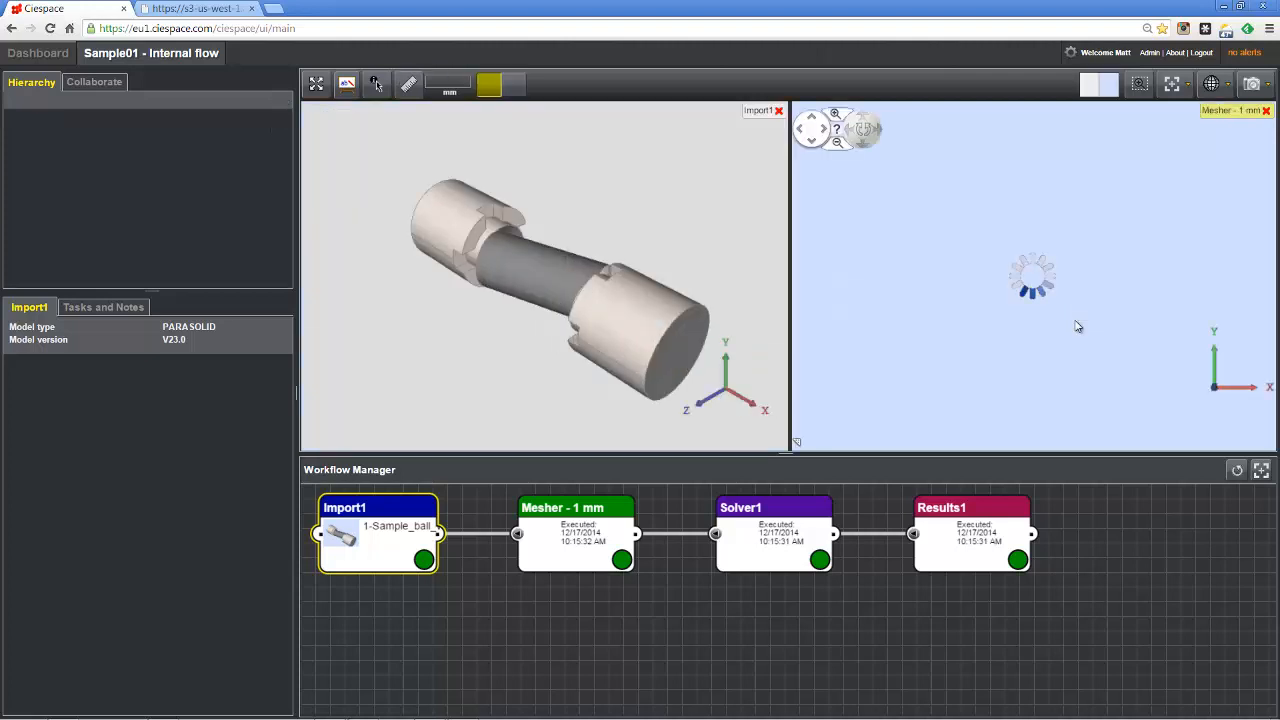
drag(800, 515, 548, 418)
drag(986, 518, 1151, 385)
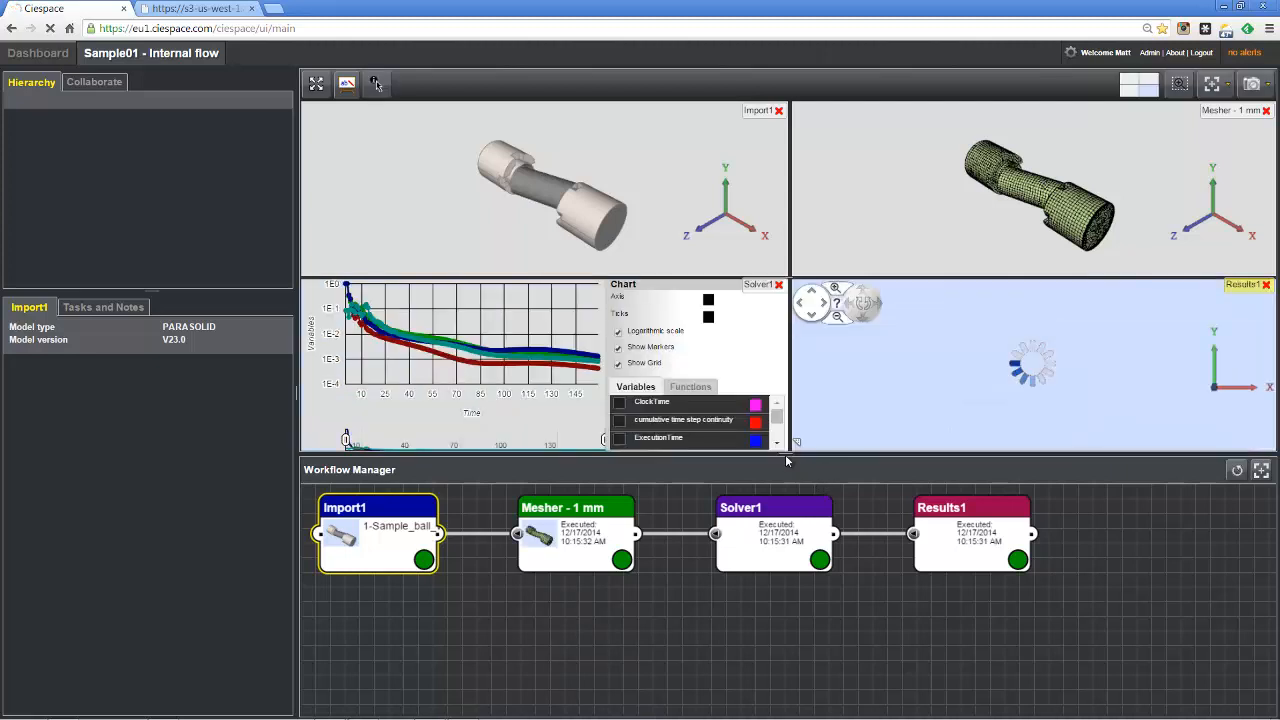
drag(785, 458, 779, 494)
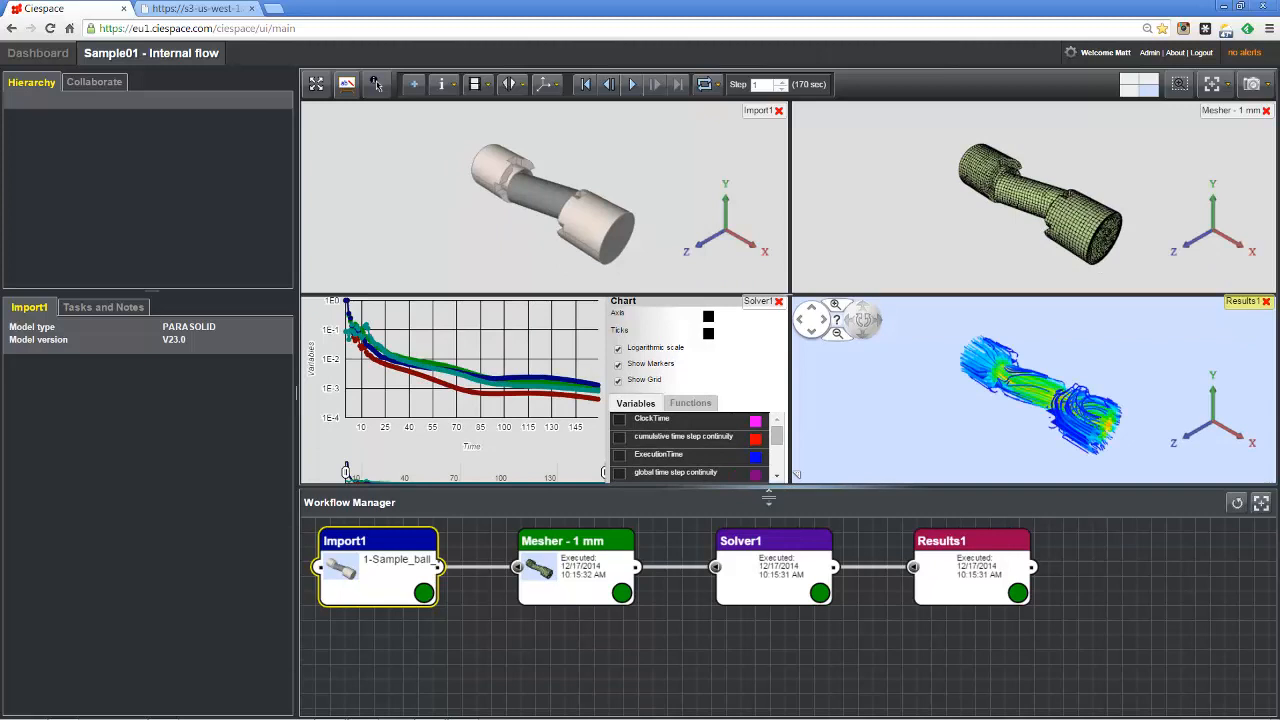
click(549, 572)
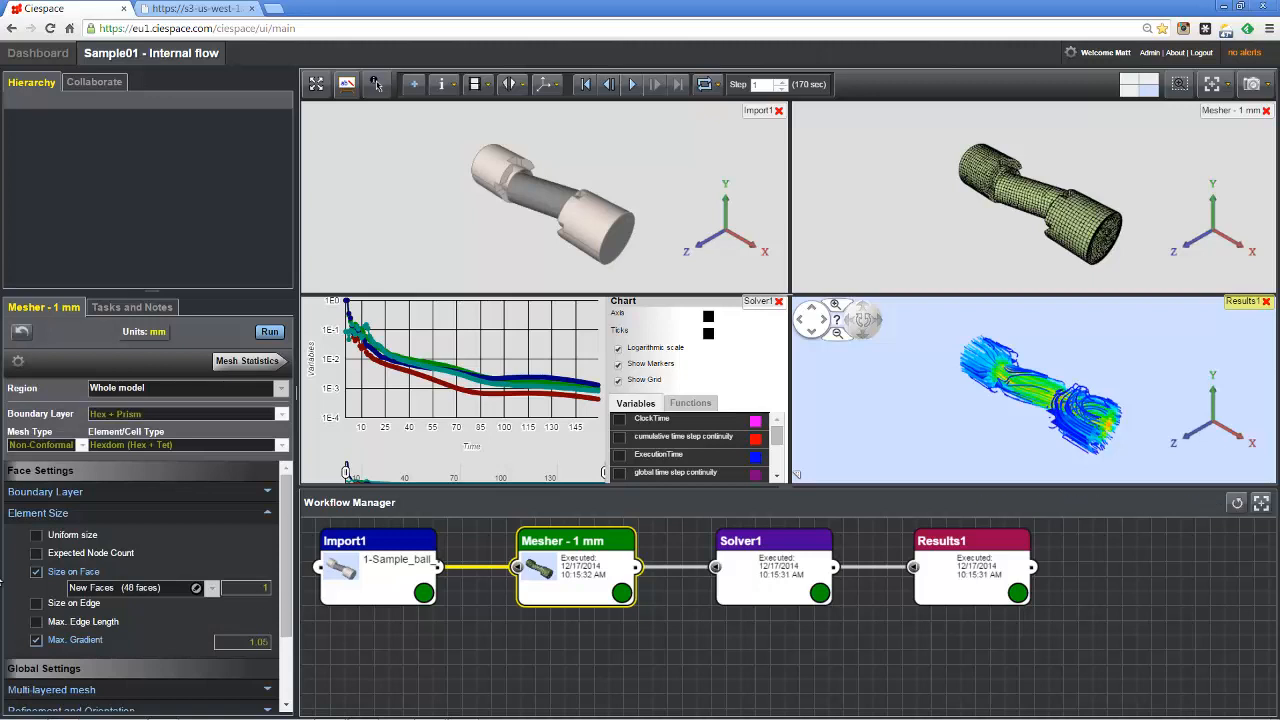
mouse_move(273, 632)
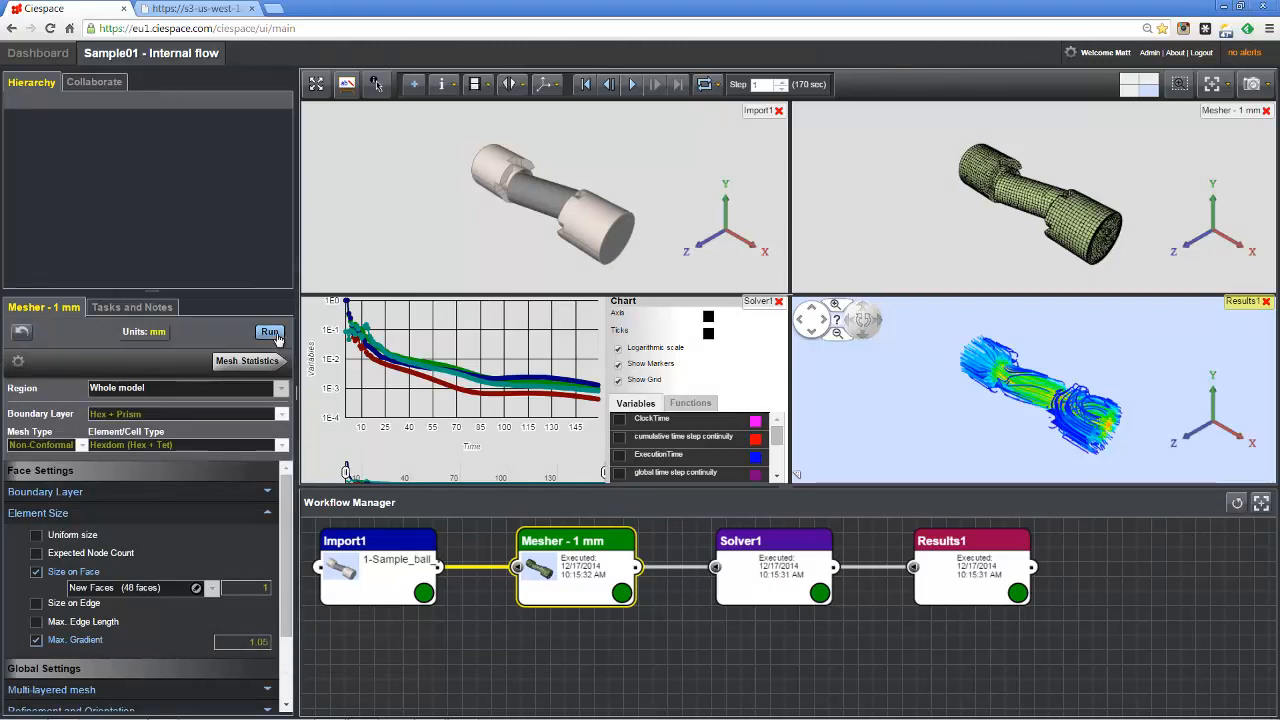
- Create a Volume Mesh node from Import1, and delete that node again
right_click(374, 559)
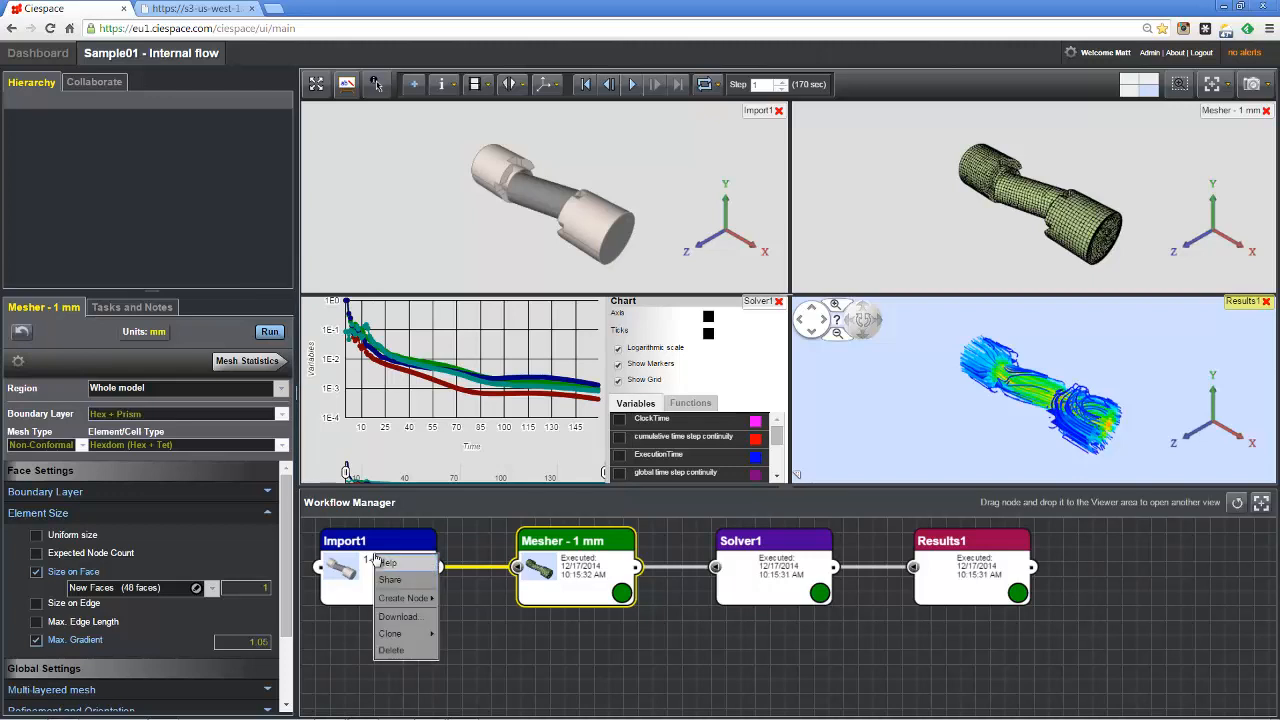
mouse_move(415, 598)
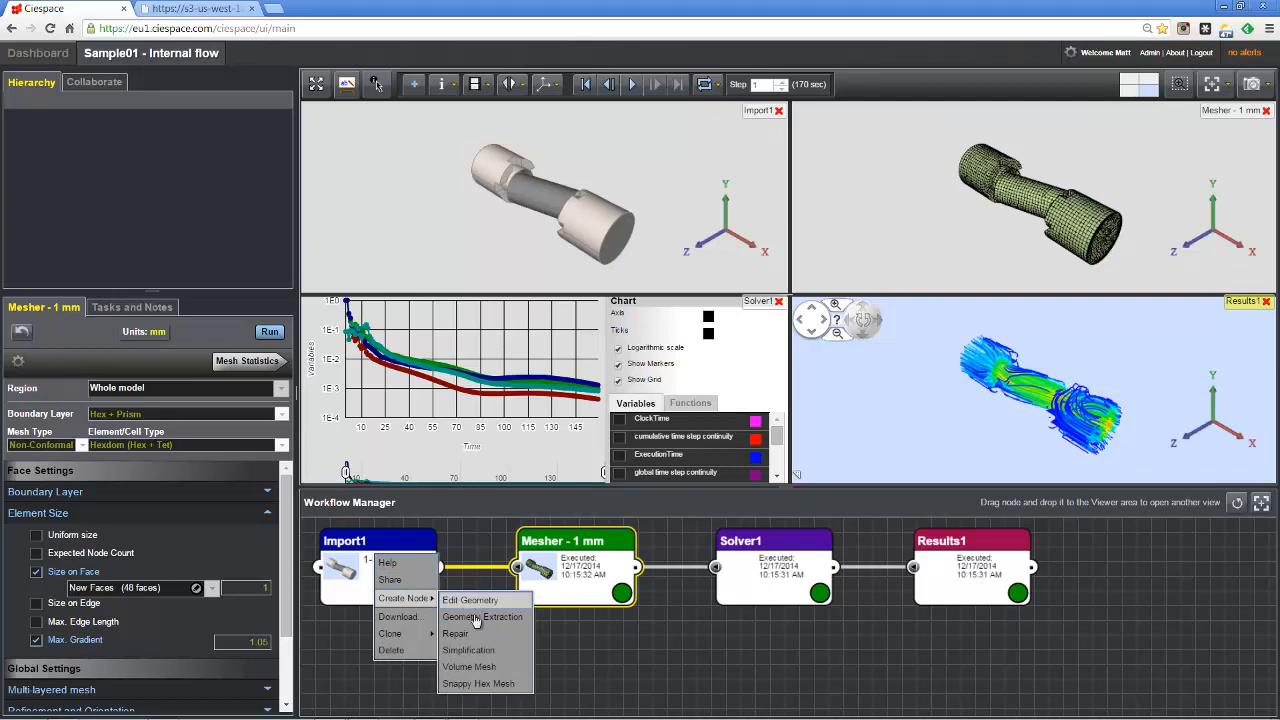
click(470, 666)
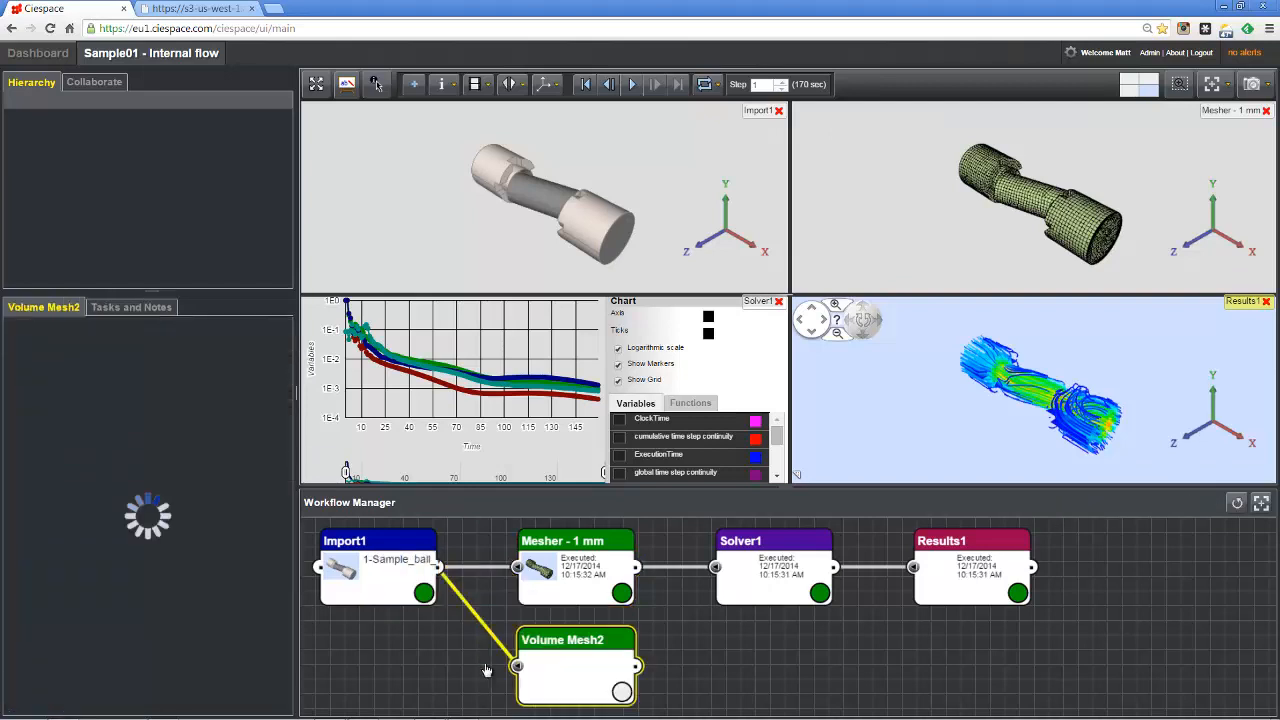
right_click(566, 680)
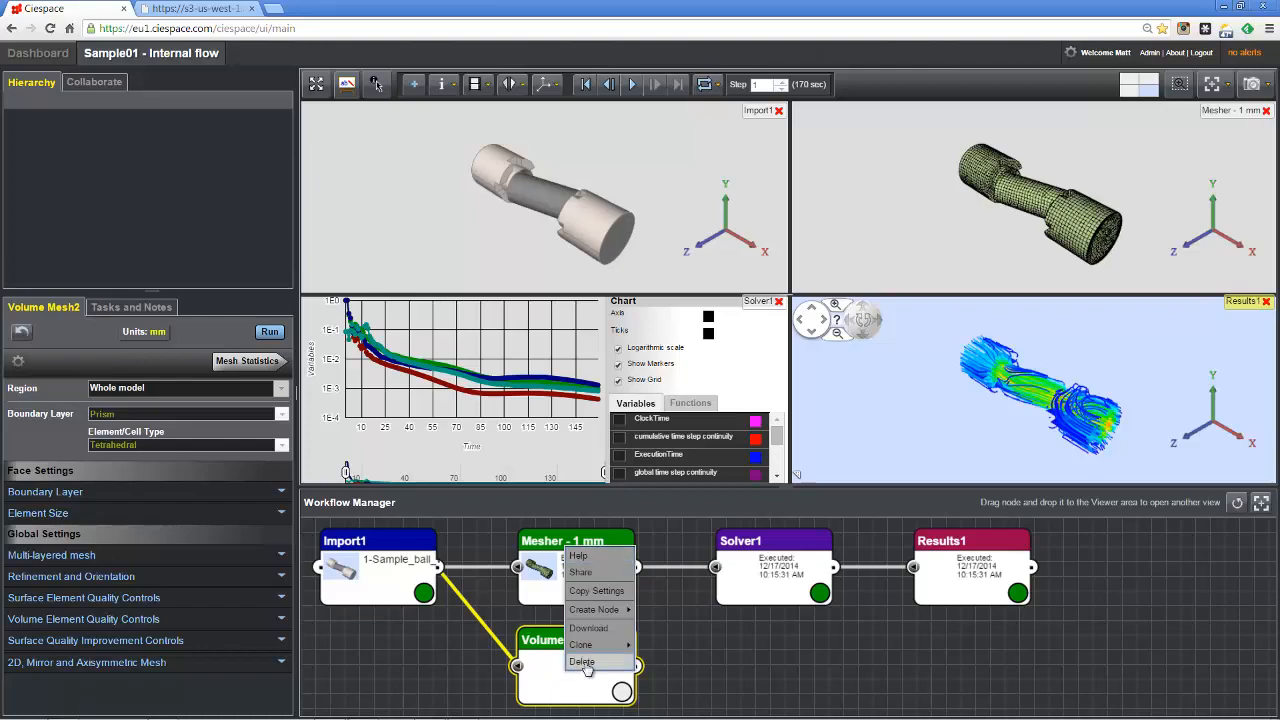
click(582, 662)
click(682, 396)
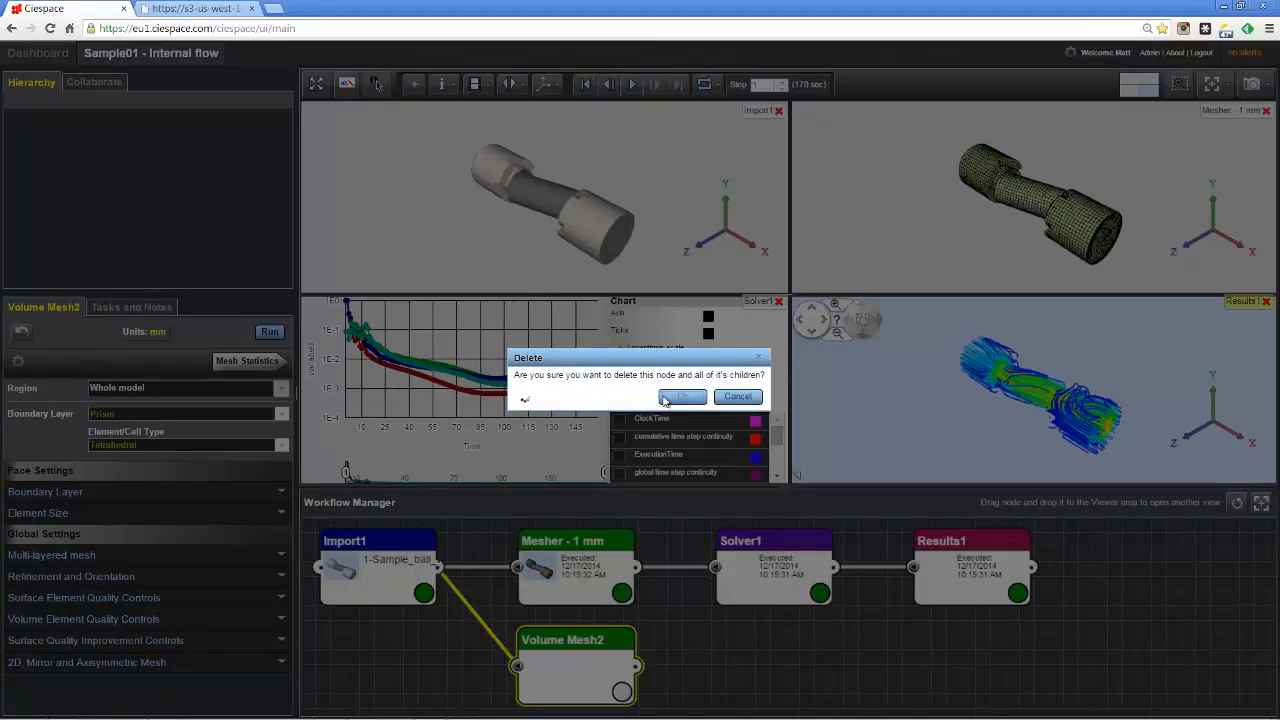
- Clone the Mesher - 1 mm node with all of its descendants, and run the cloned mesher
right_click(557, 596)
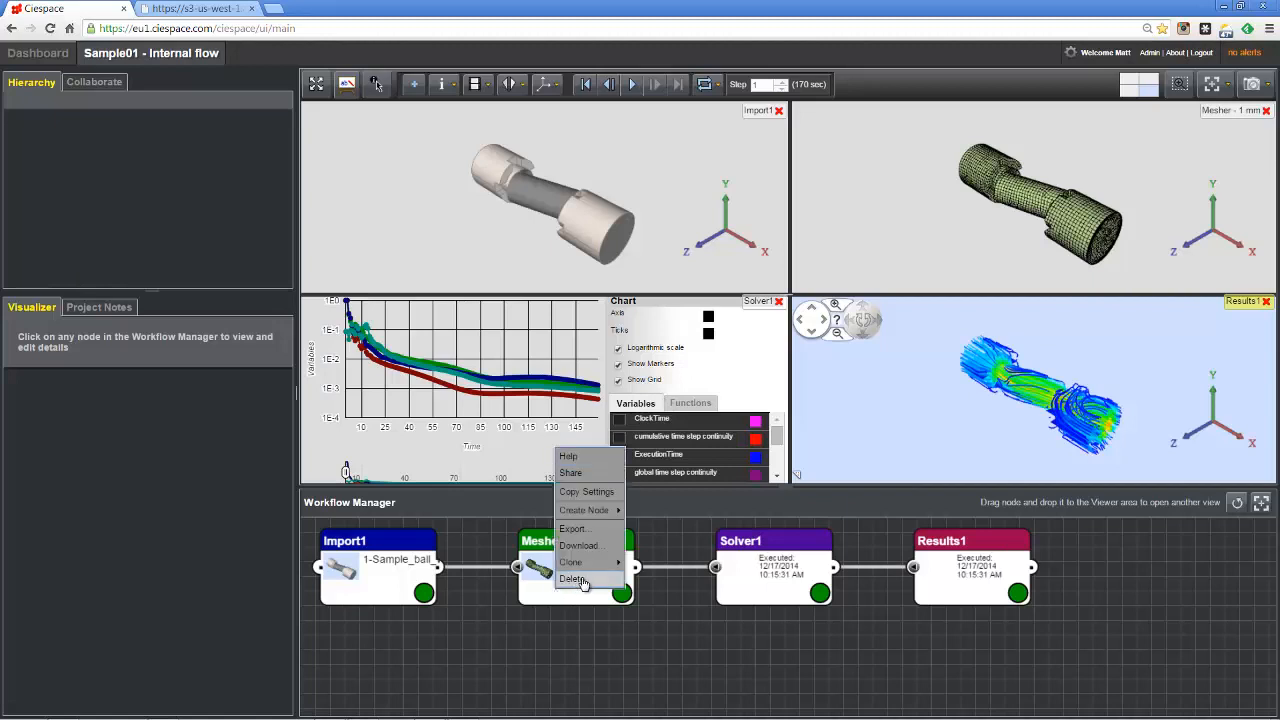
mouse_move(592, 562)
click(648, 565)
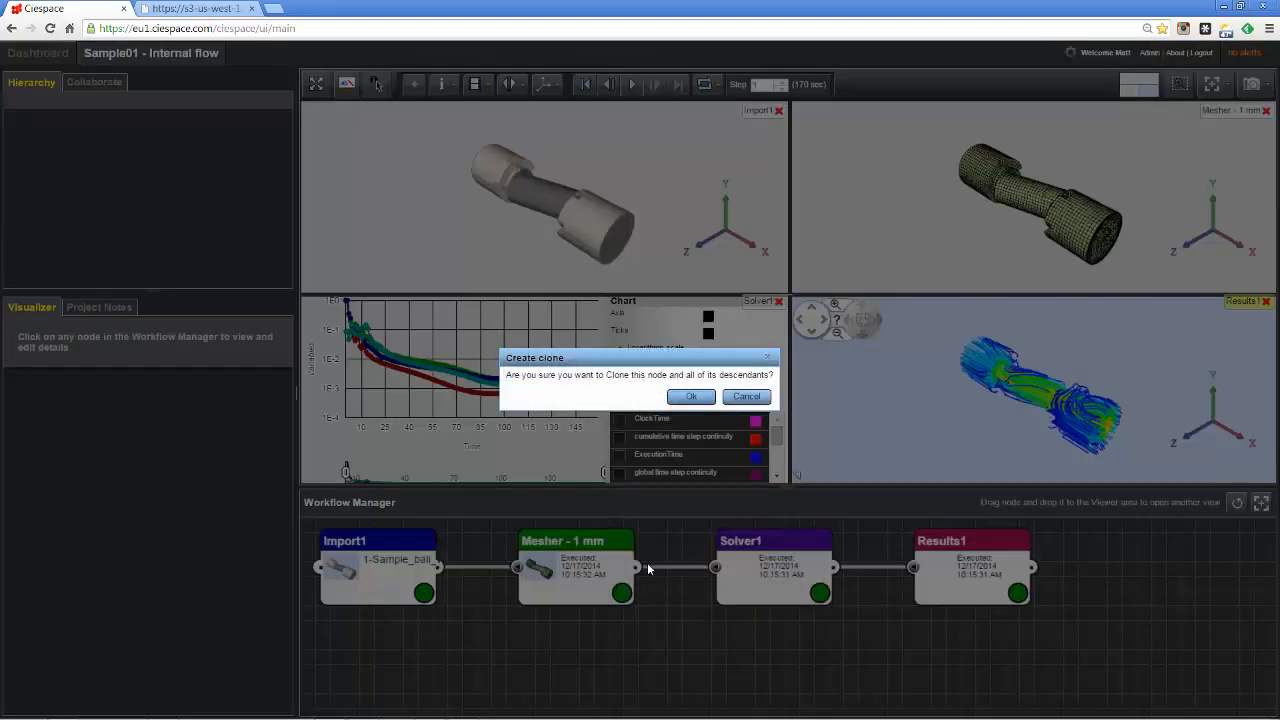
click(692, 397)
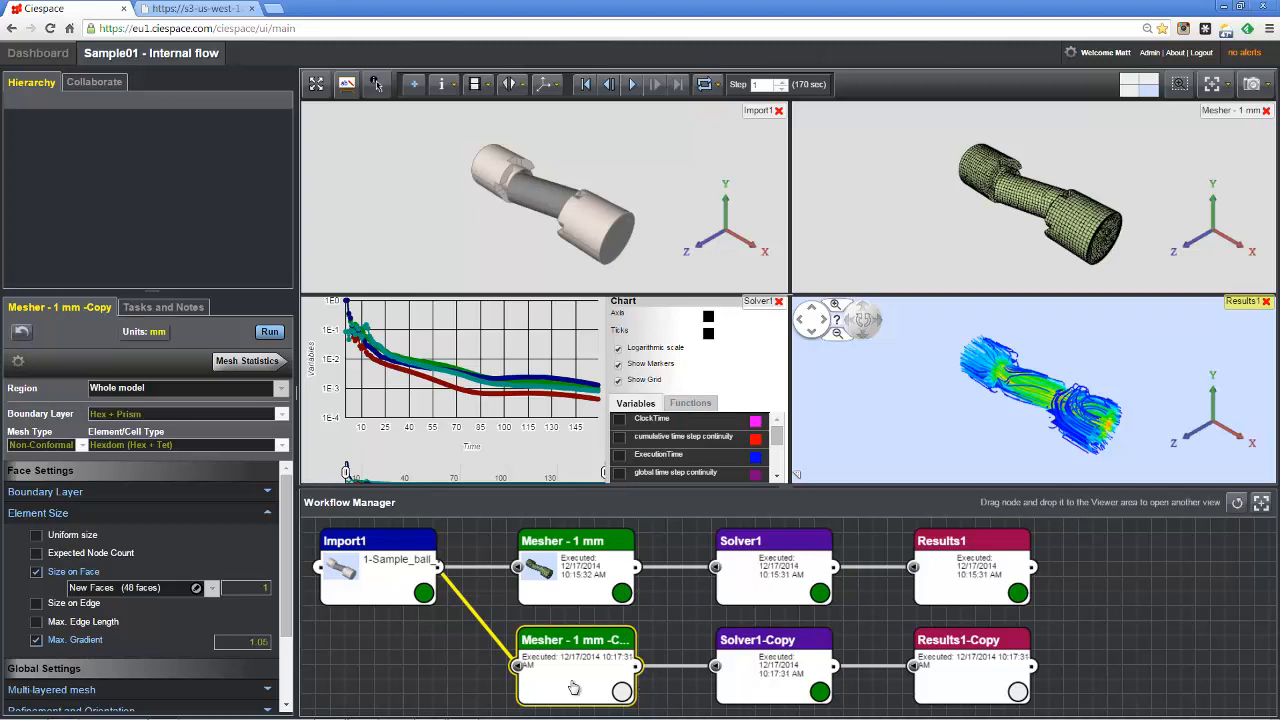
click(270, 335)
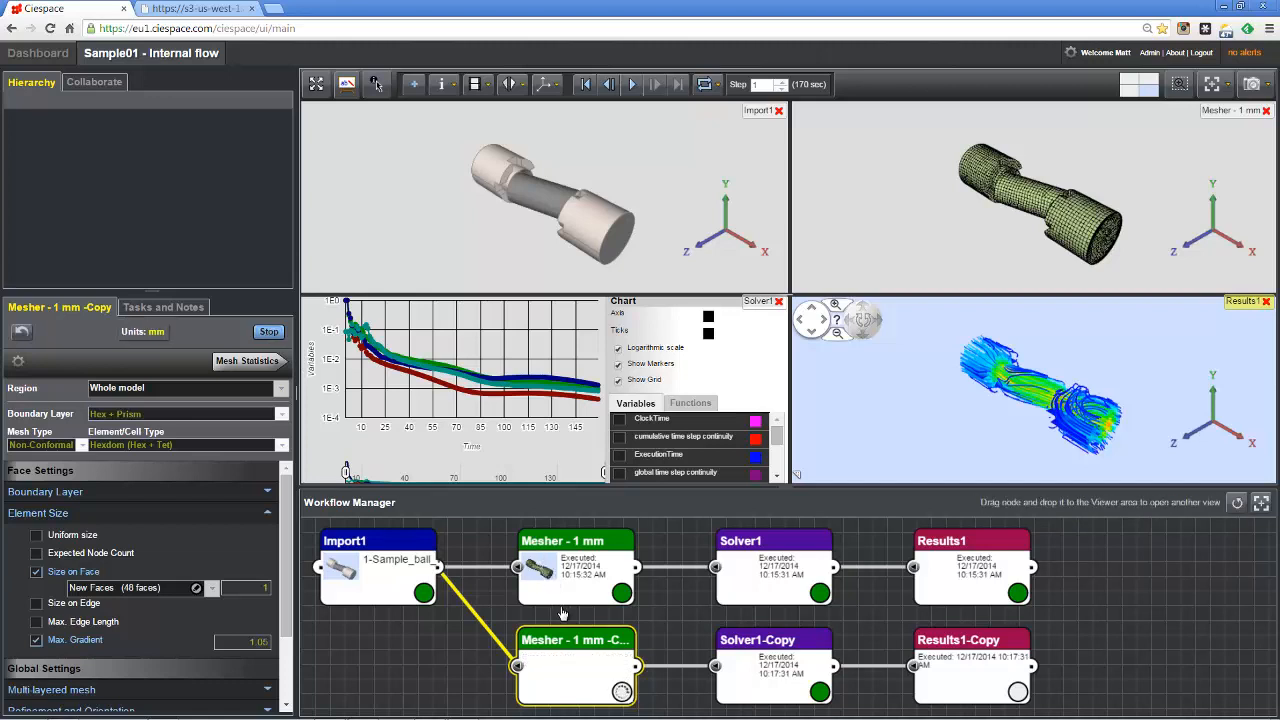
mouse_move(622, 693)
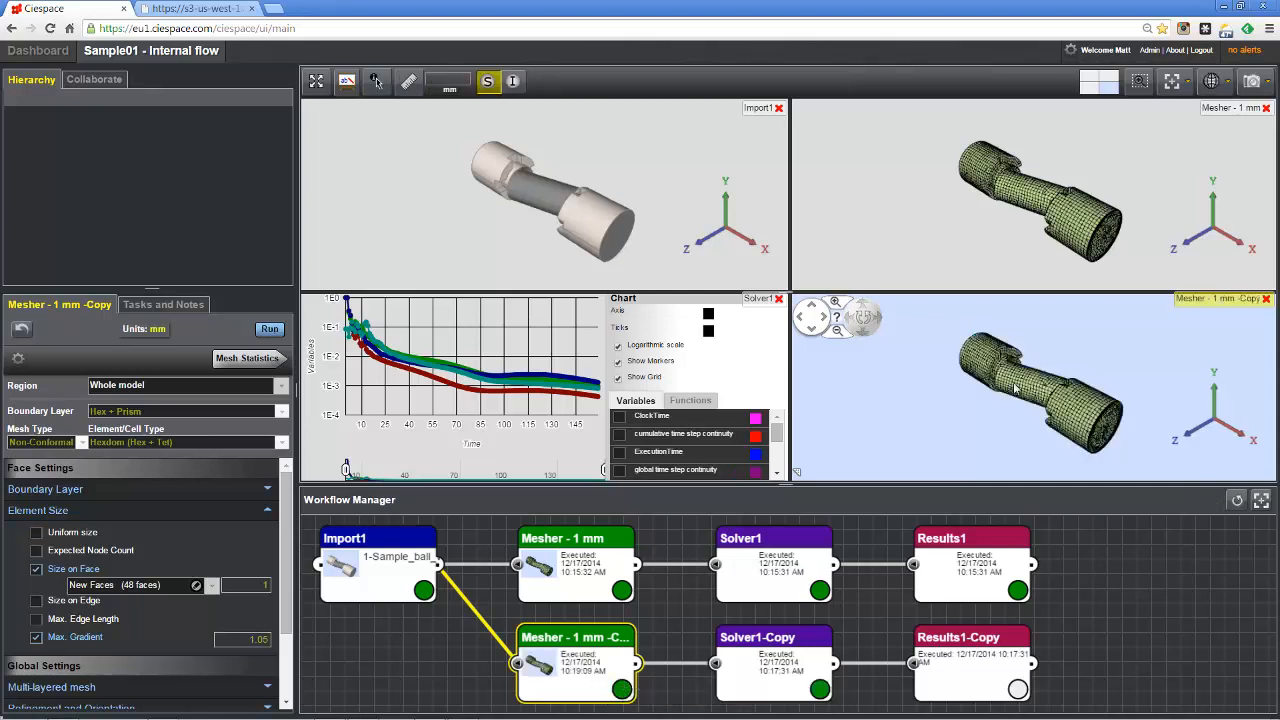
- Close the Mesher - 1 mm, Solver1 and Import1 views so only the cloned mesh remains in the viewer
click(1266, 107)
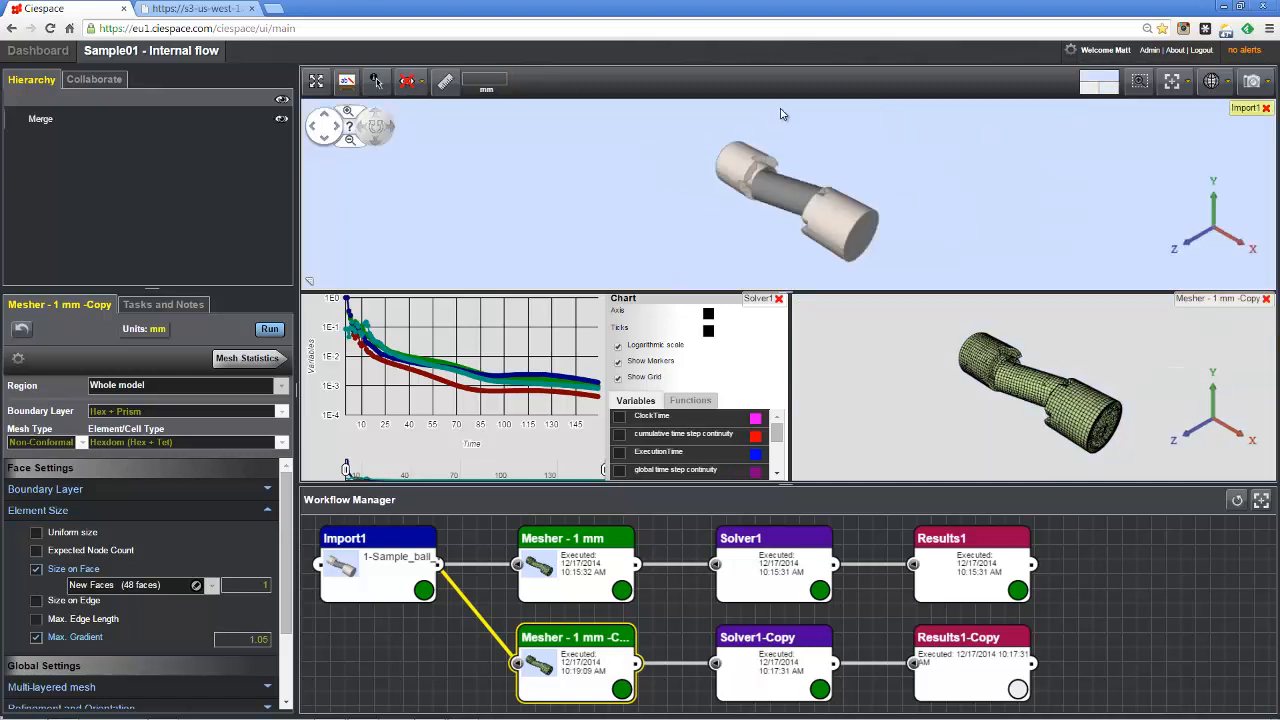
click(779, 299)
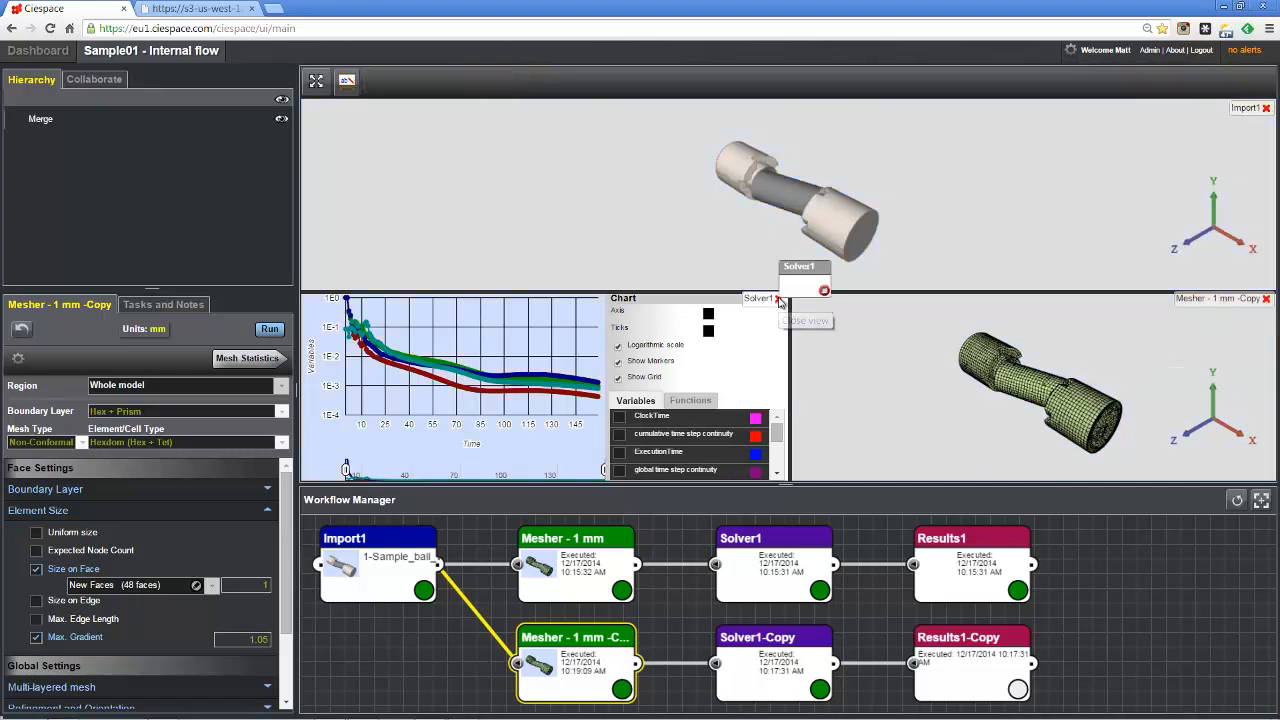
click(779, 299)
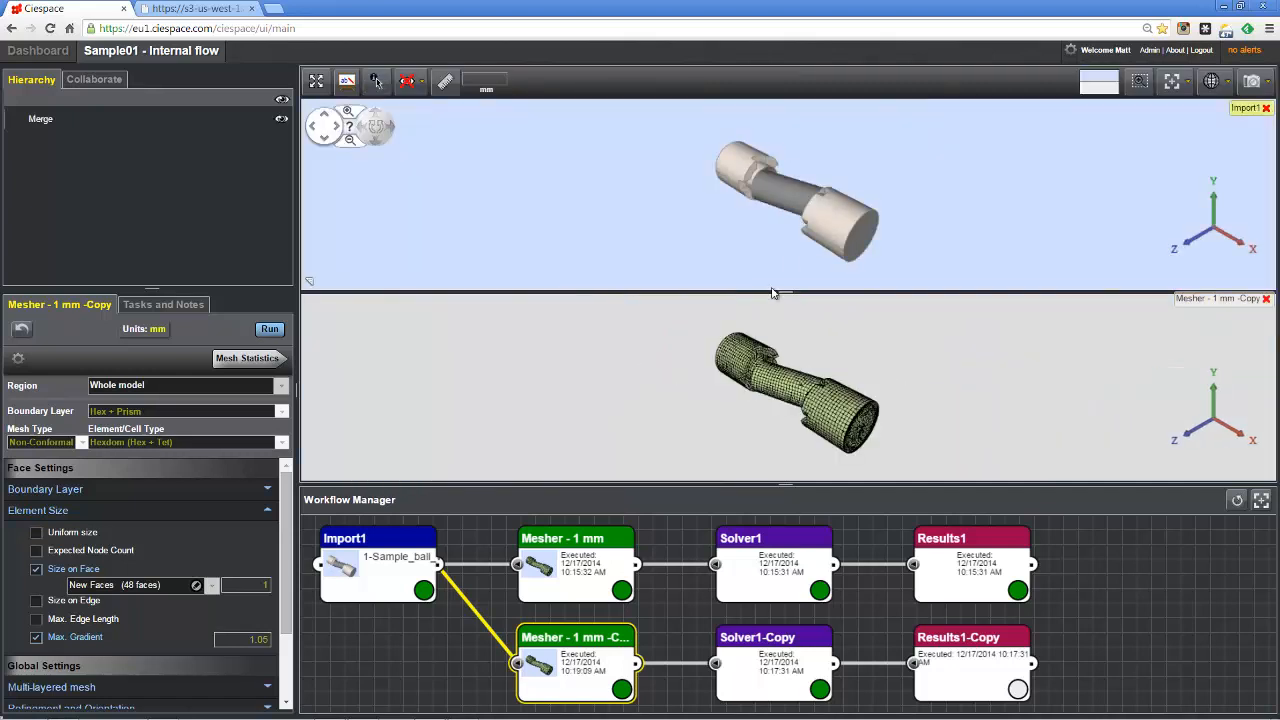
click(1266, 108)
- Run the Solver1-Copy node and show its convergence chart beside the cloned mesh
click(773, 680)
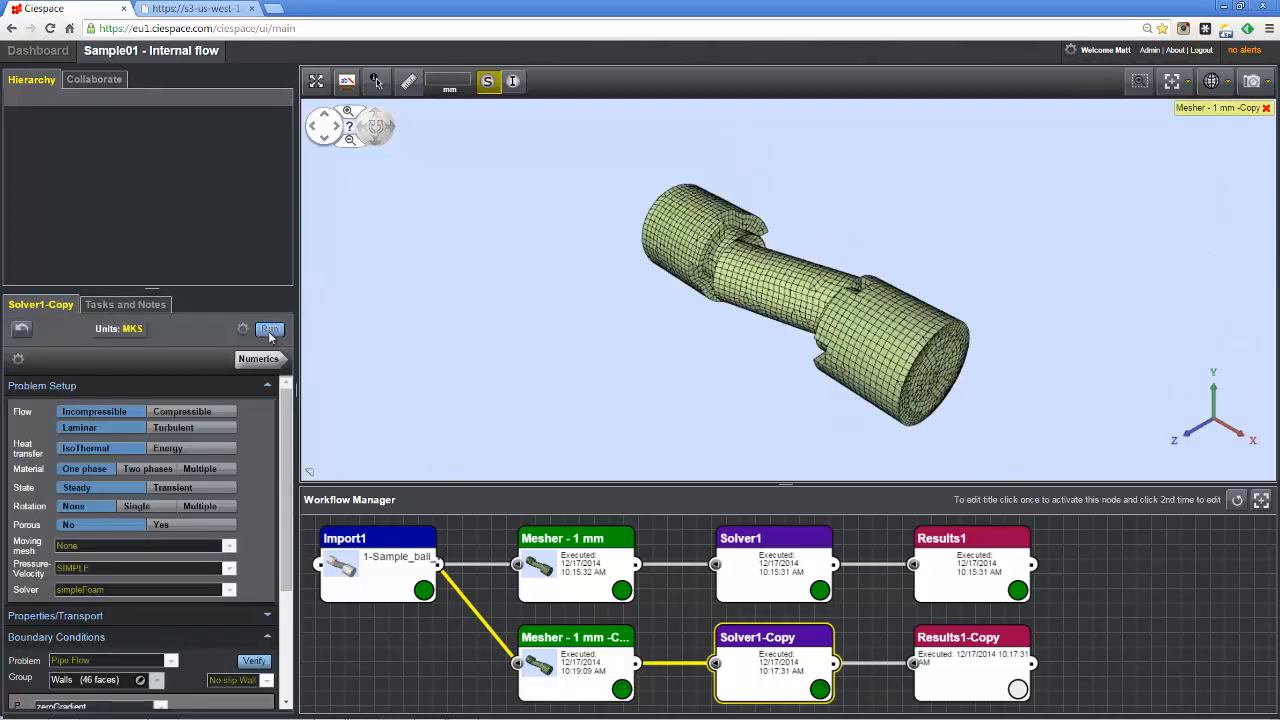
click(269, 331)
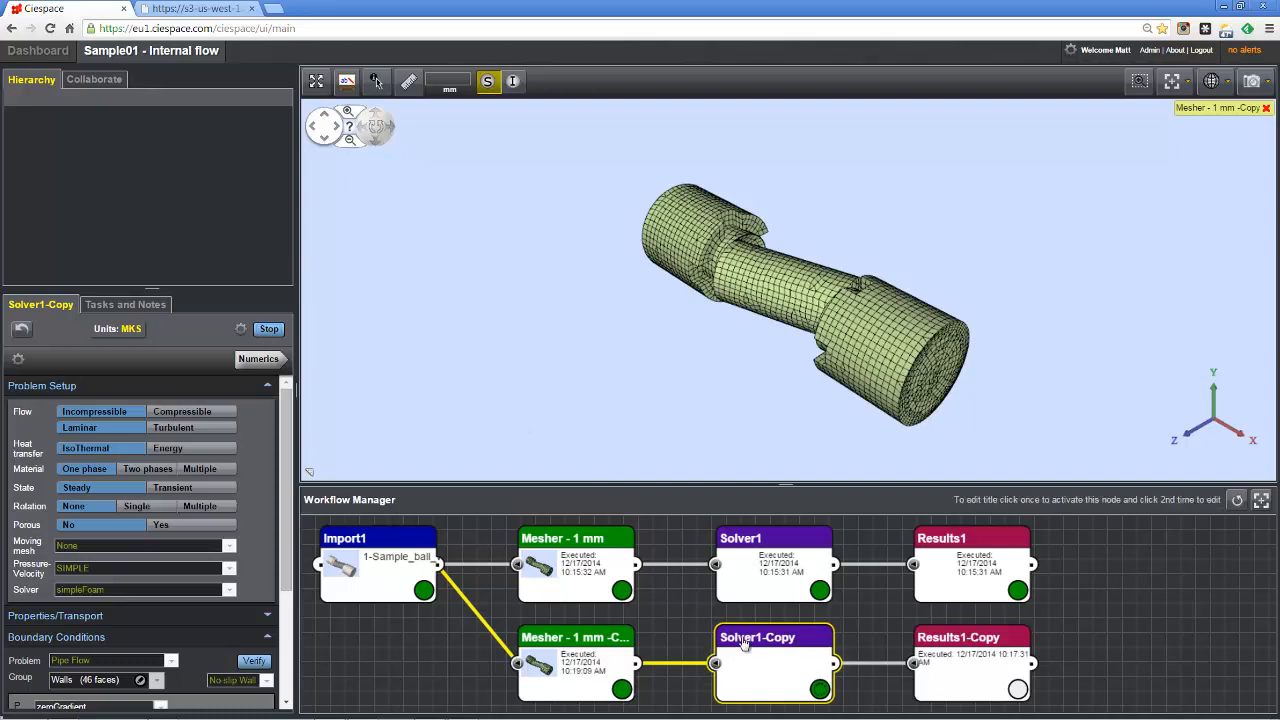
drag(745, 645, 1012, 320)
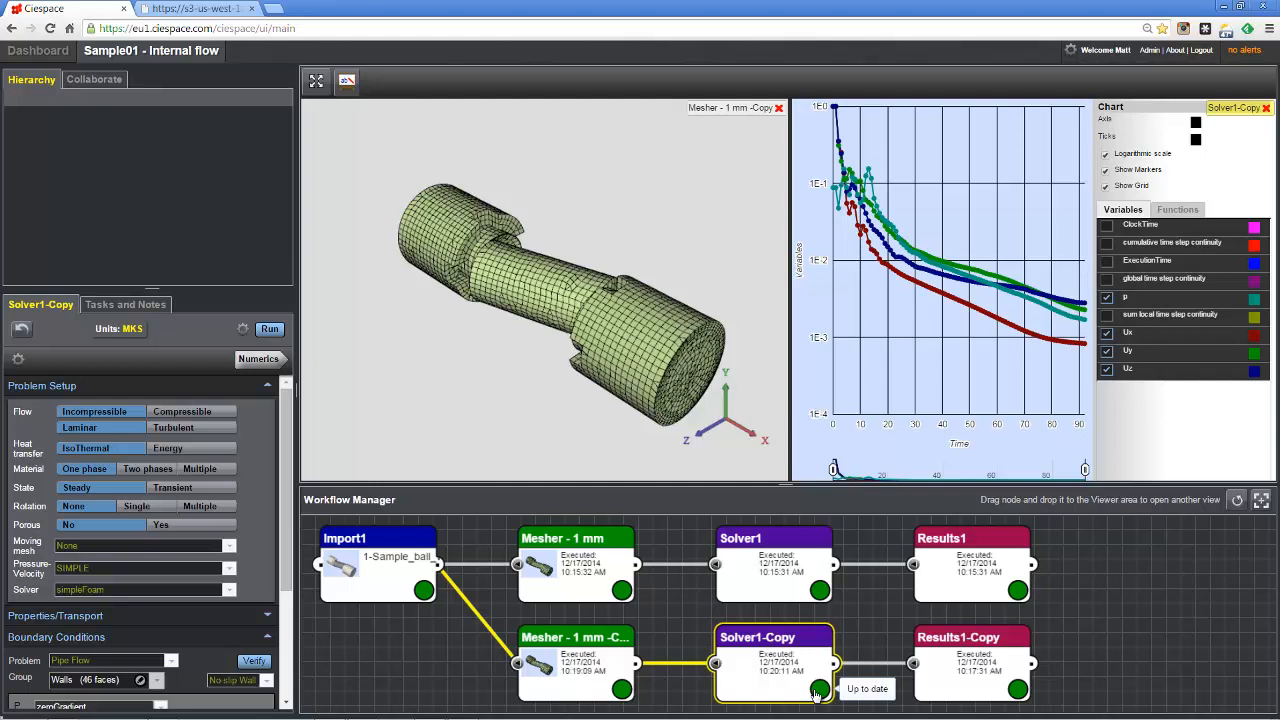
- Display Results1-Copy in place of the solver chart, and close the cloned mesh view
click(958, 675)
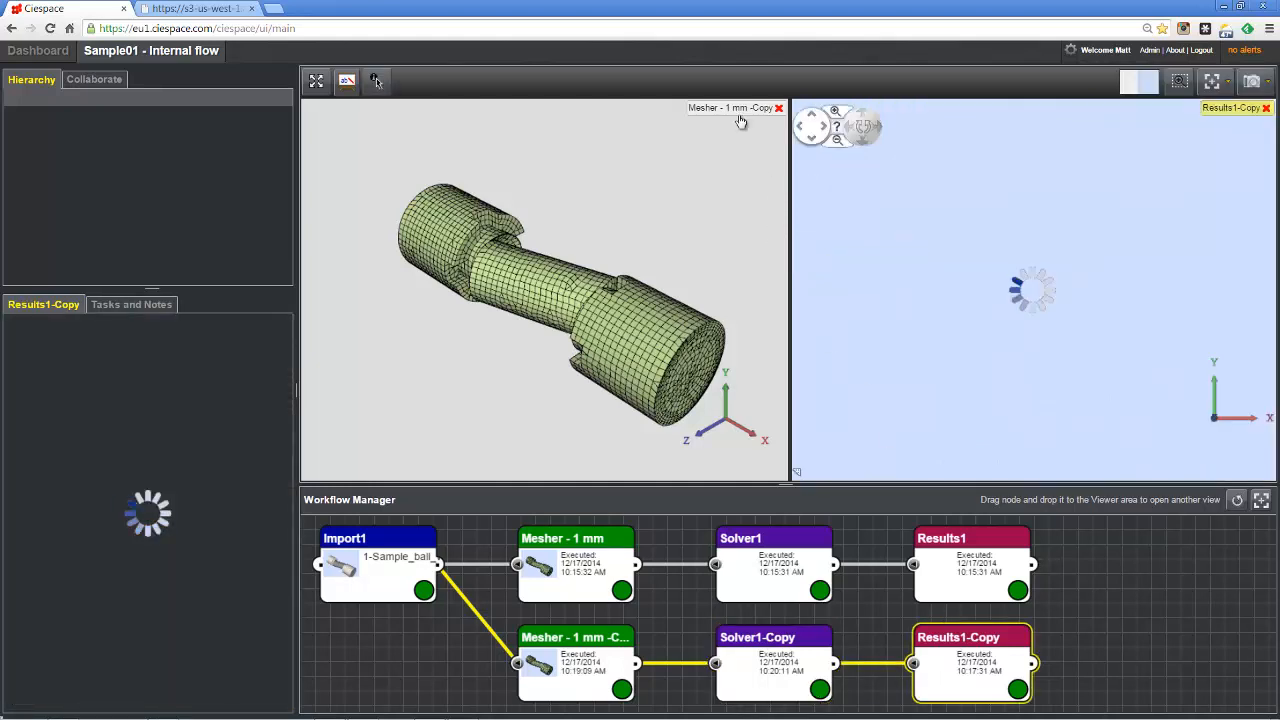
click(779, 108)
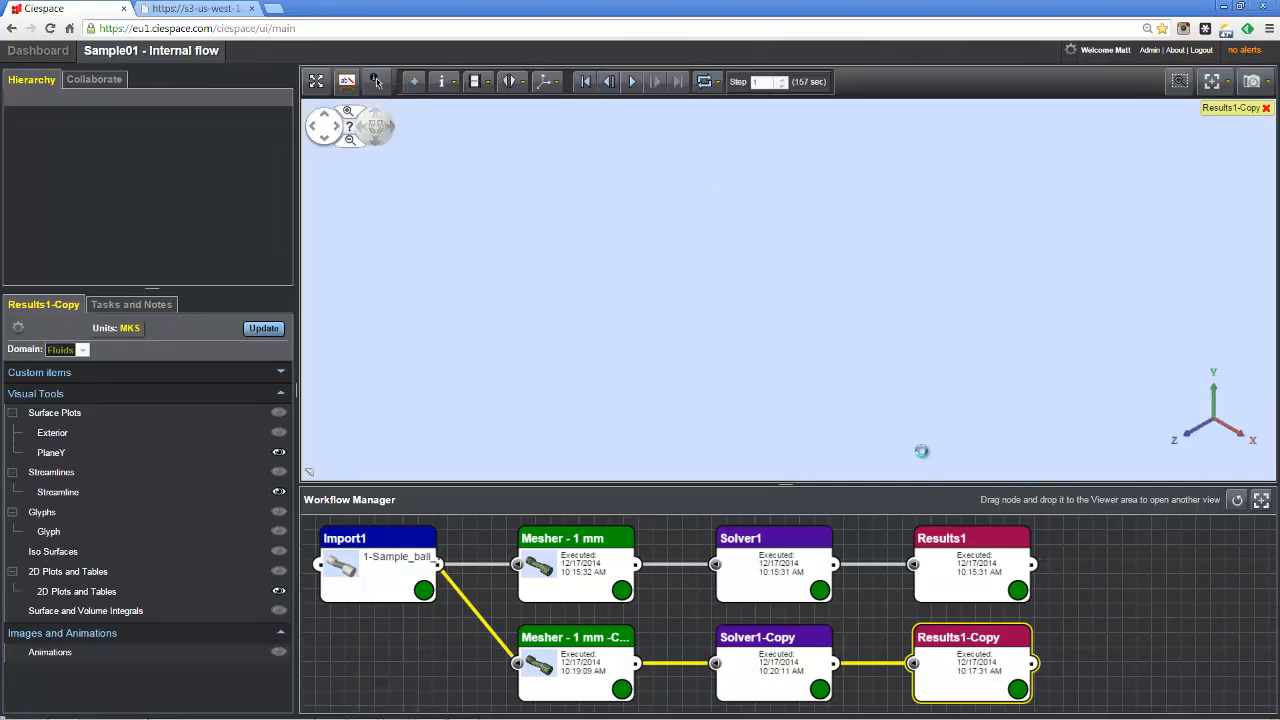
- Skim the Internal Flow tutorial PDF through to the volume mesh instructions, and return to the Ciespace project
click(218, 7)
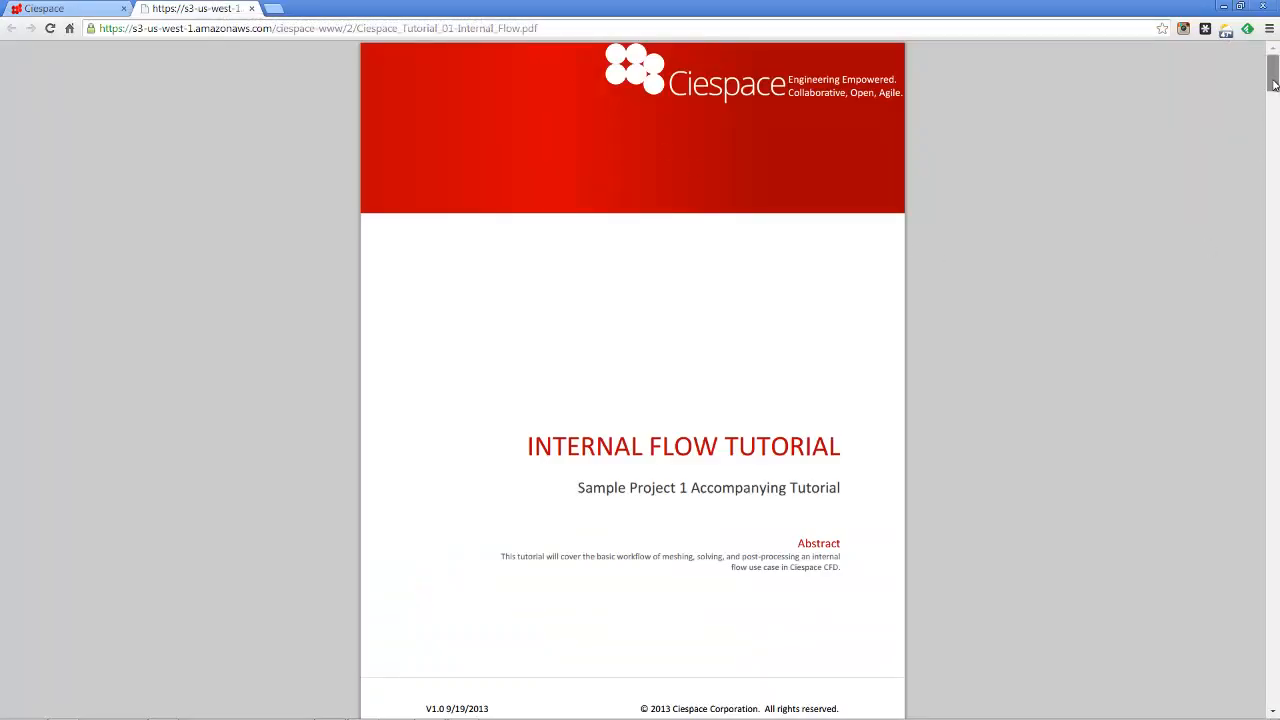
drag(1274, 84, 1275, 270)
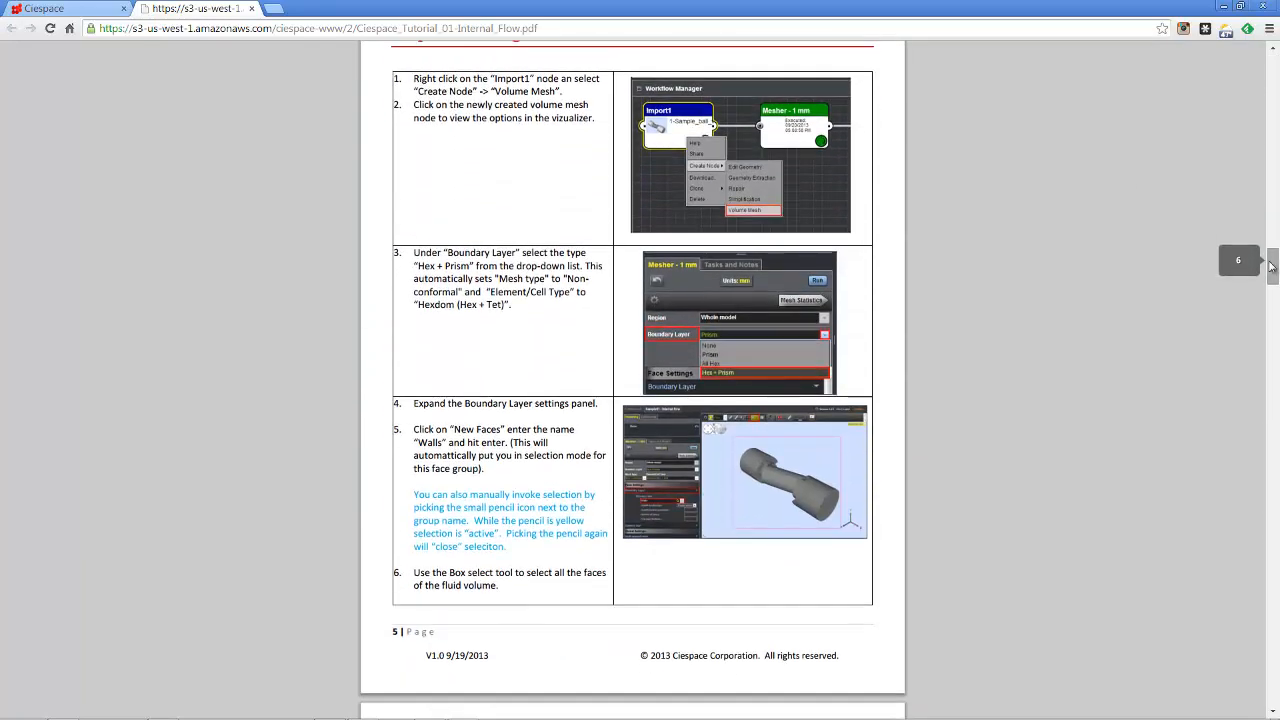
click(84, 7)
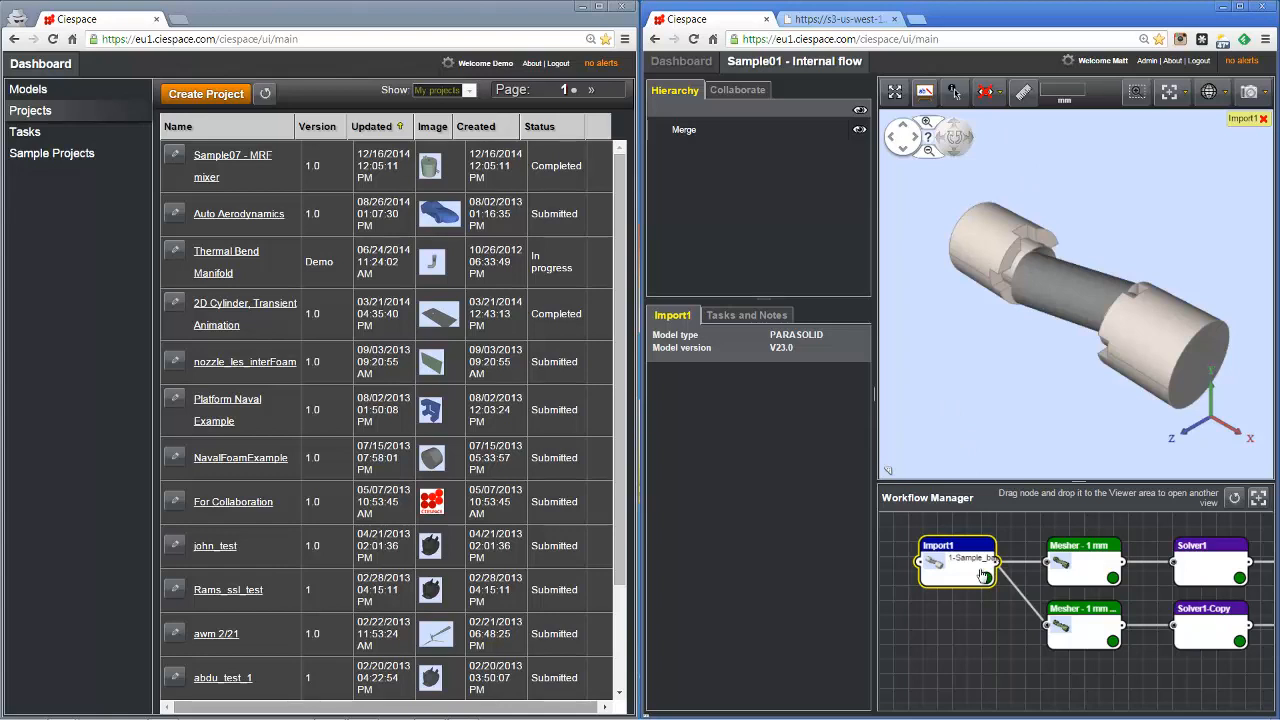
- Start a new task on the Import1 node titled "Task 1" with the description "Fix CAD"
click(755, 318)
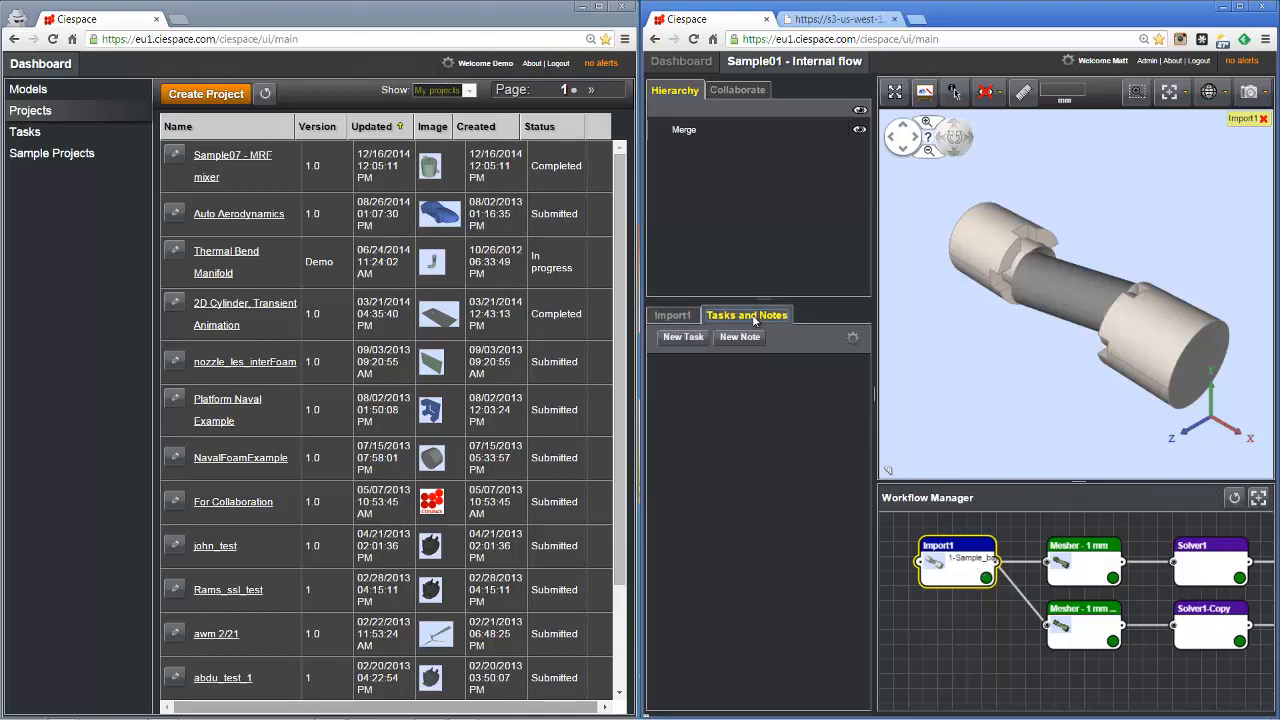
click(691, 342)
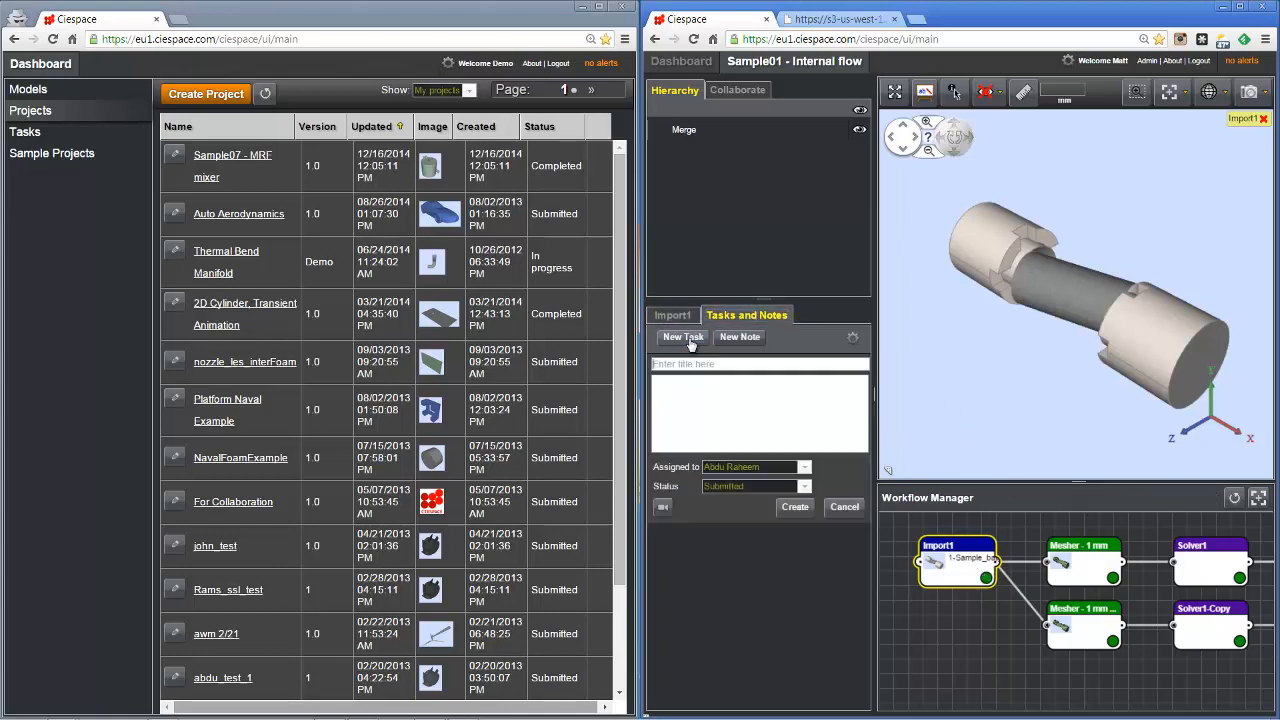
click(697, 360)
text(T)
text(ix )
text(CA)
text(D)
key(Return)
- Mark up the Import1 view with a freehand red circle around the upper end cylinder and a blue text note "Fix"
click(925, 92)
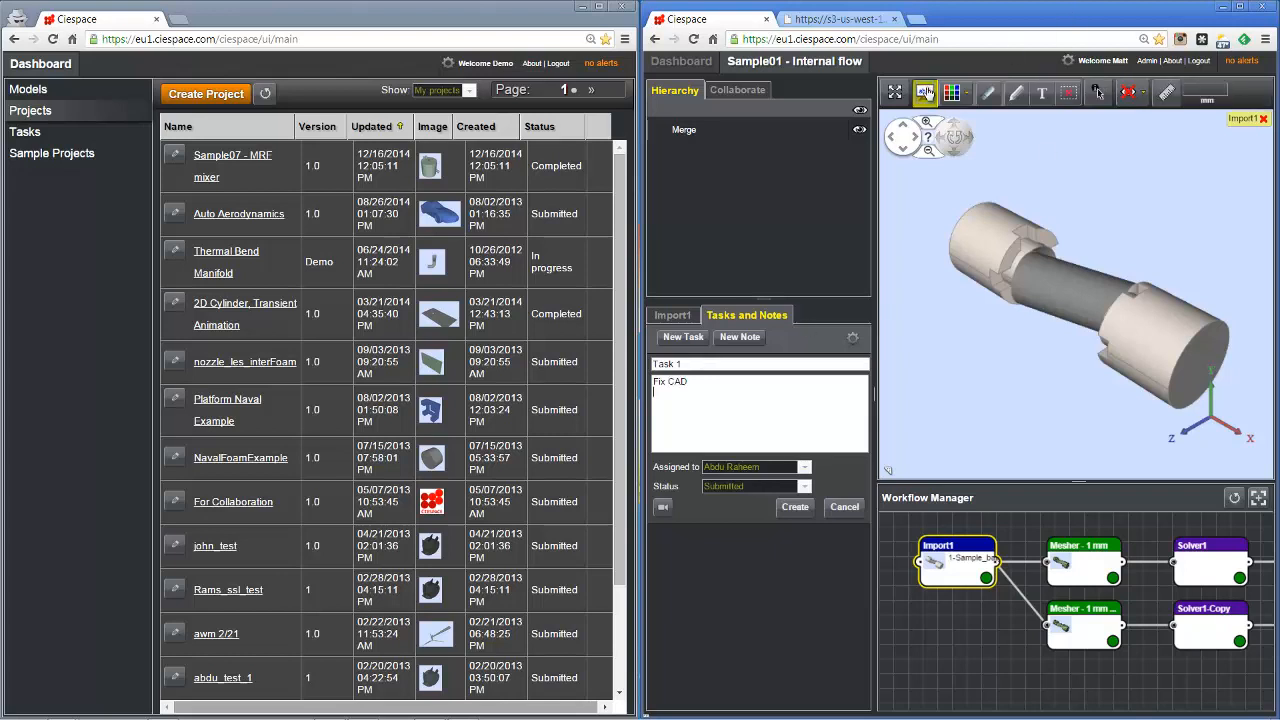
click(1016, 92)
mouse_move(988, 172)
mouse_down()
mouse_move(942, 297)
mouse_move(1008, 202)
mouse_move(986, 174)
mouse_up()
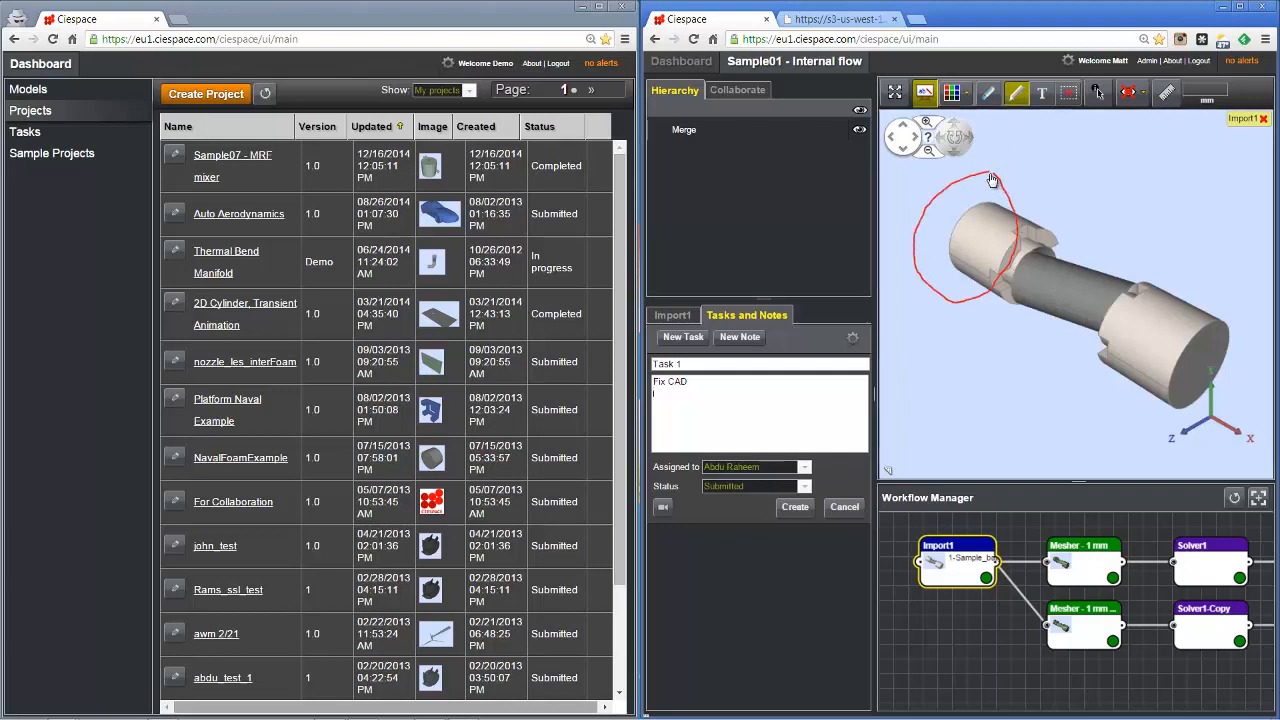
click(1044, 96)
click(966, 94)
click(951, 123)
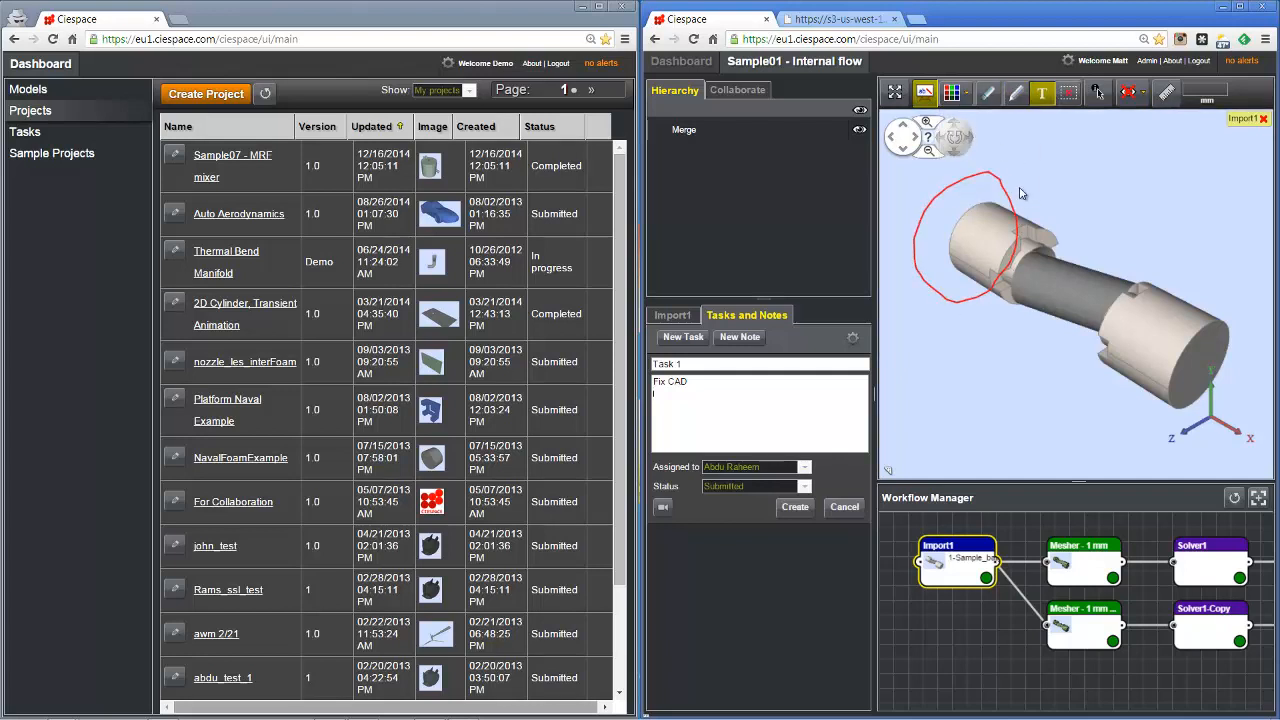
click(1020, 189)
text(Fix)
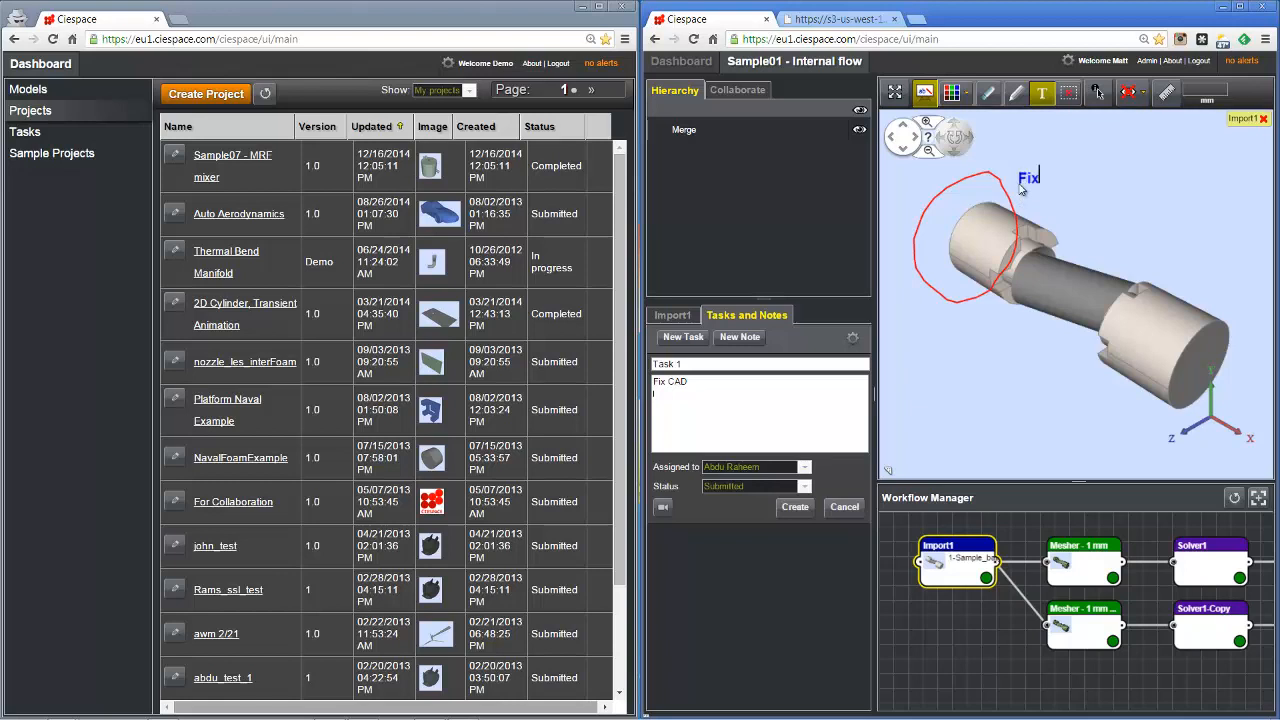
- Attach the marked-up Import1 view to the task description, assign the task to Demo User and create it
click(671, 394)
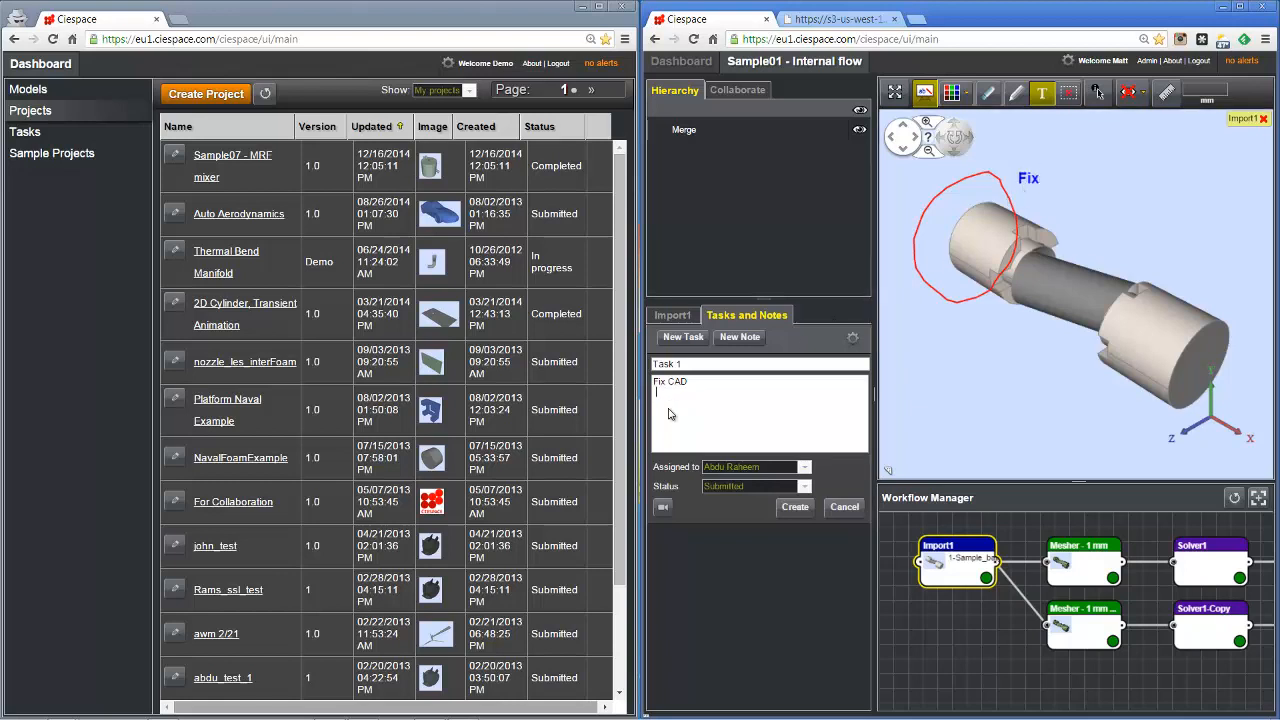
click(663, 509)
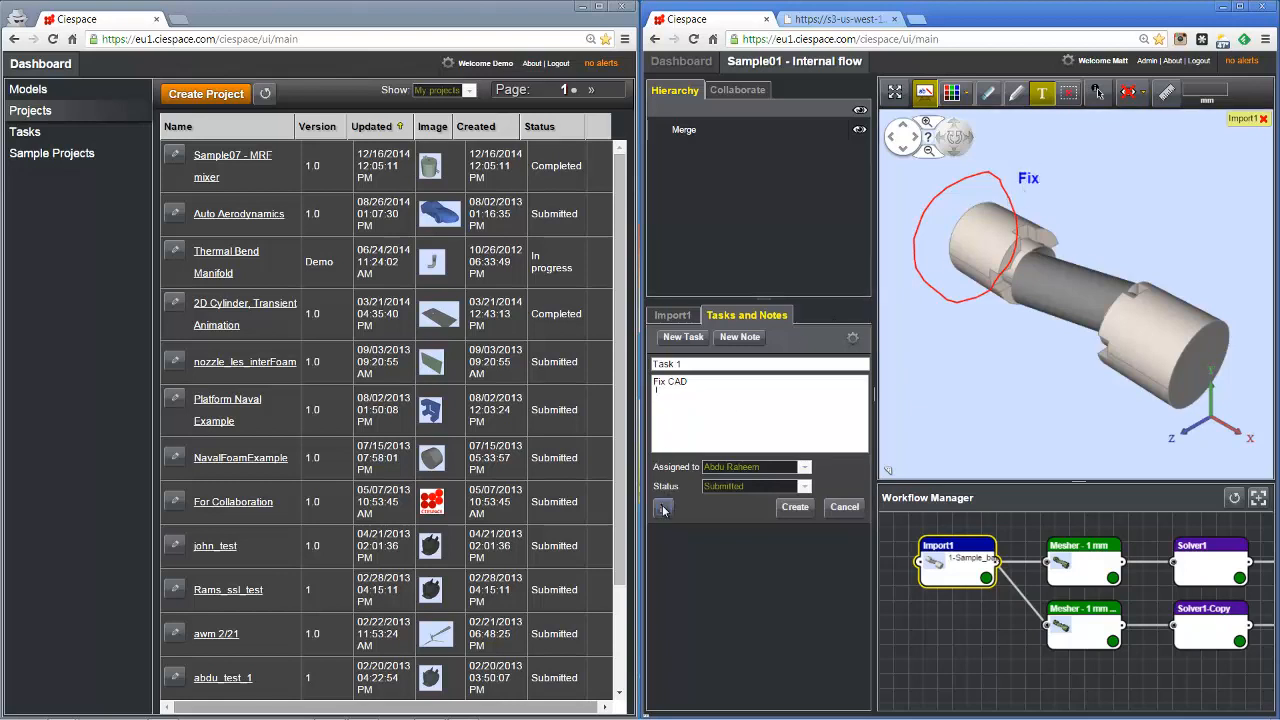
click(745, 469)
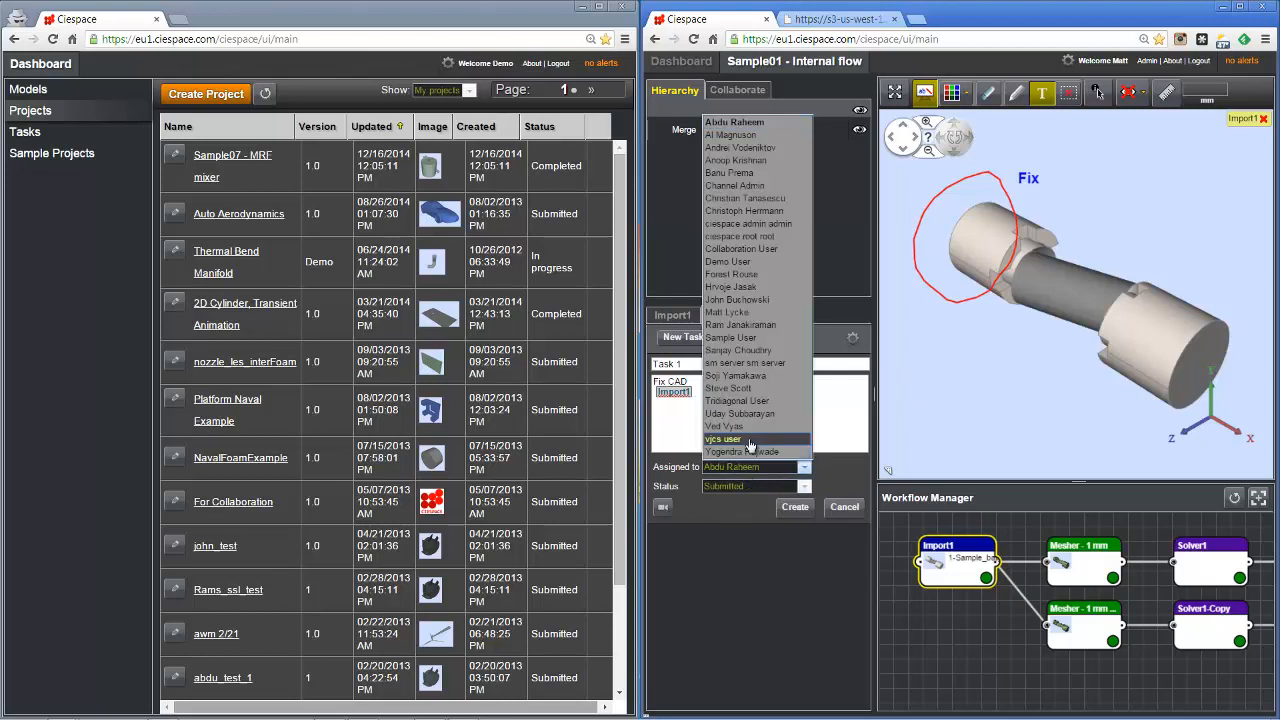
click(755, 261)
click(795, 508)
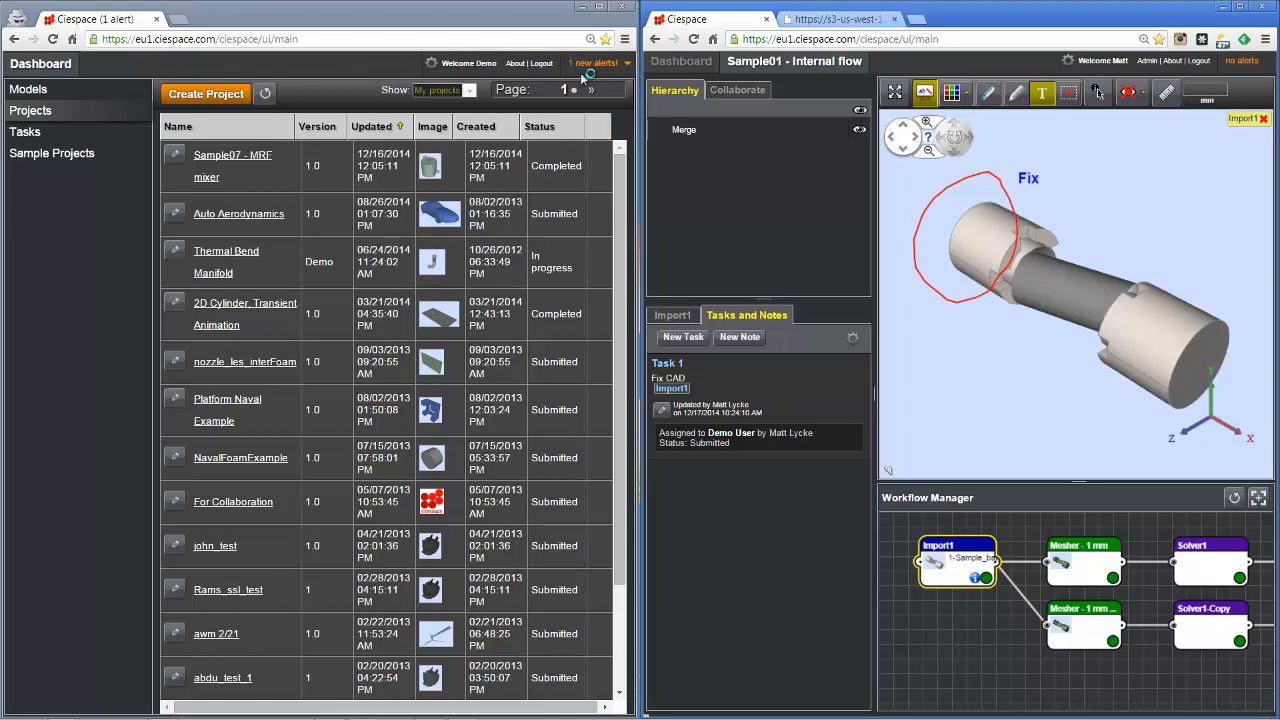
- In the Demo User session, check the new alert, open Task 1's project from the task list and display the attached Import1 view
click(618, 64)
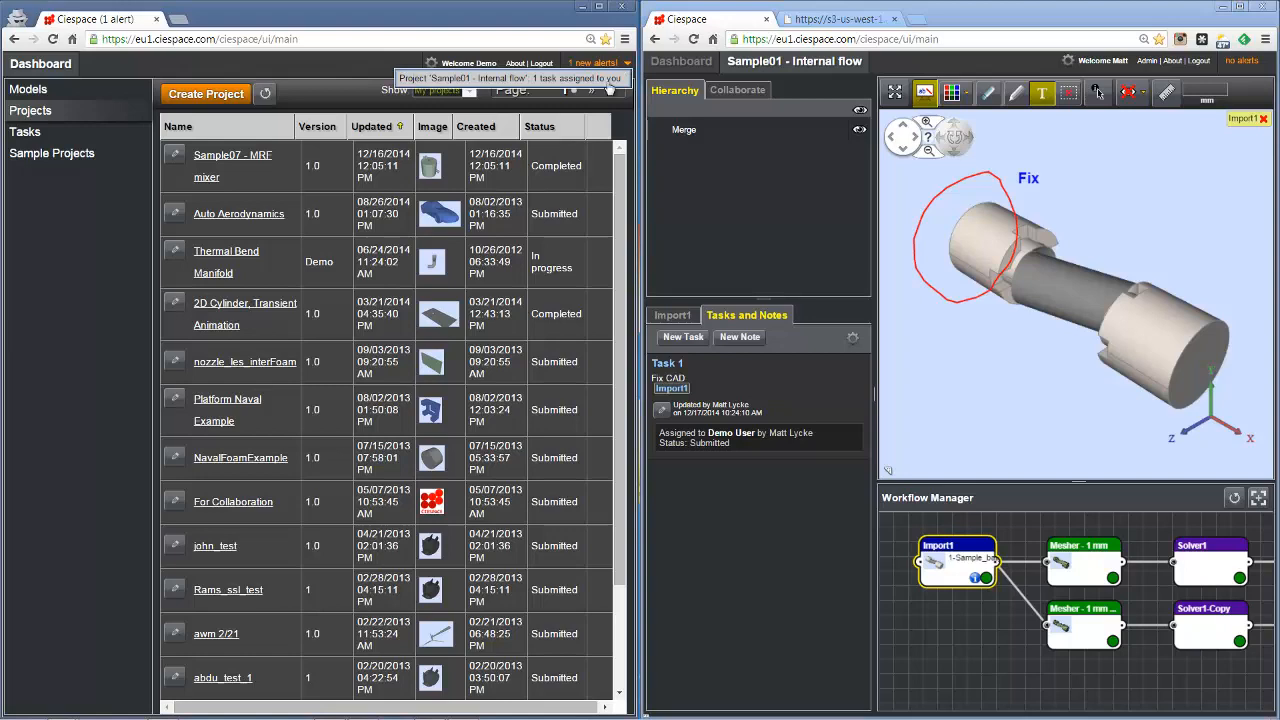
click(28, 132)
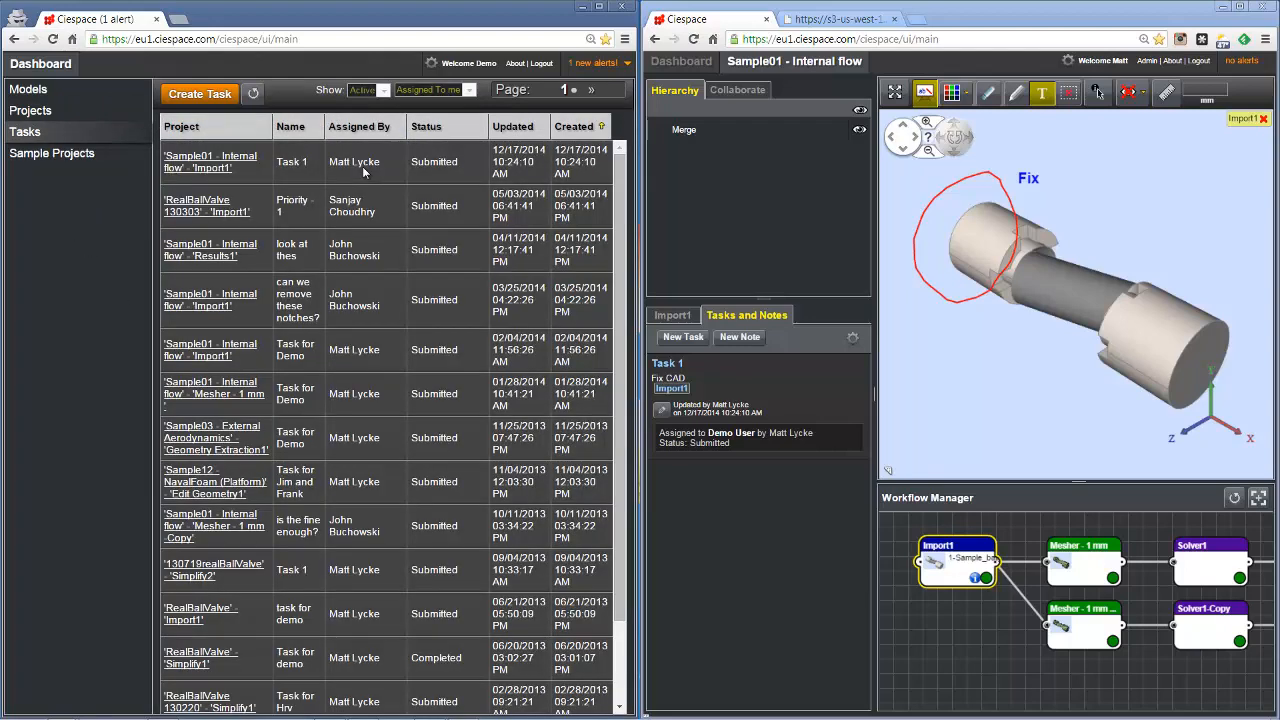
click(205, 168)
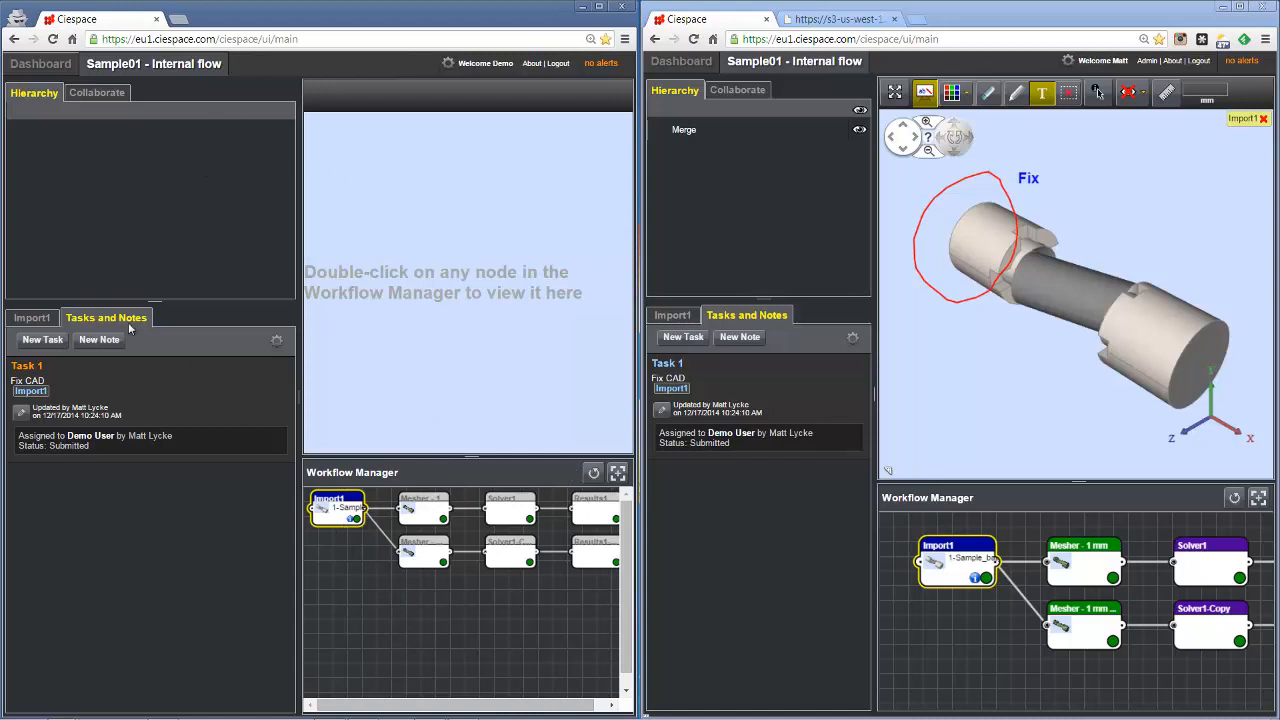
click(31, 391)
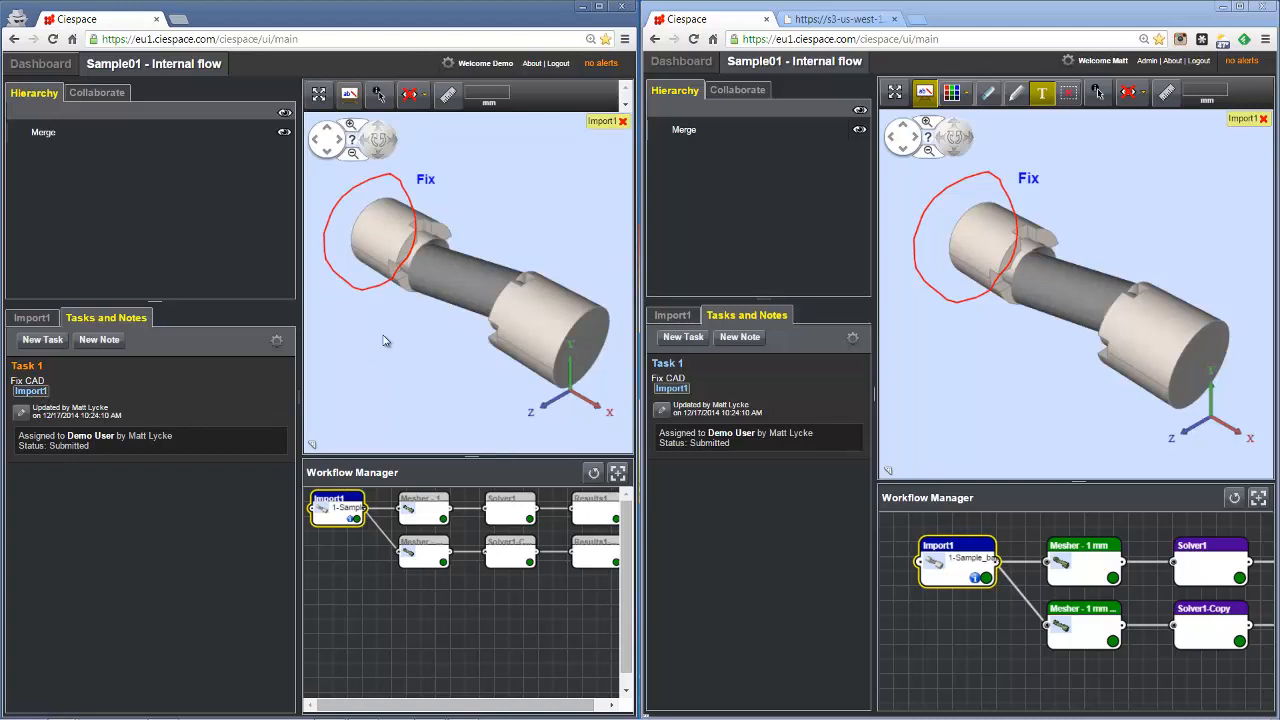
- Show the collaboration contacts in both sessions, and resize the side panes to make room for the viewer and chat
click(736, 91)
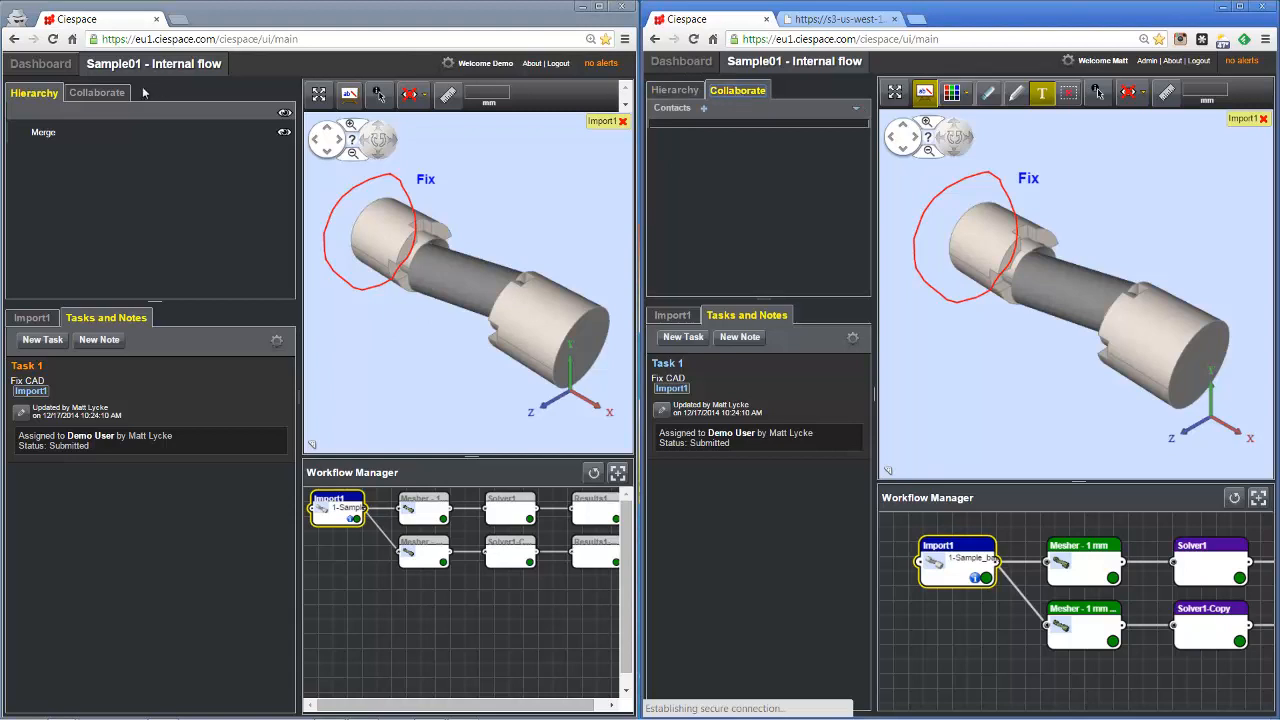
click(96, 92)
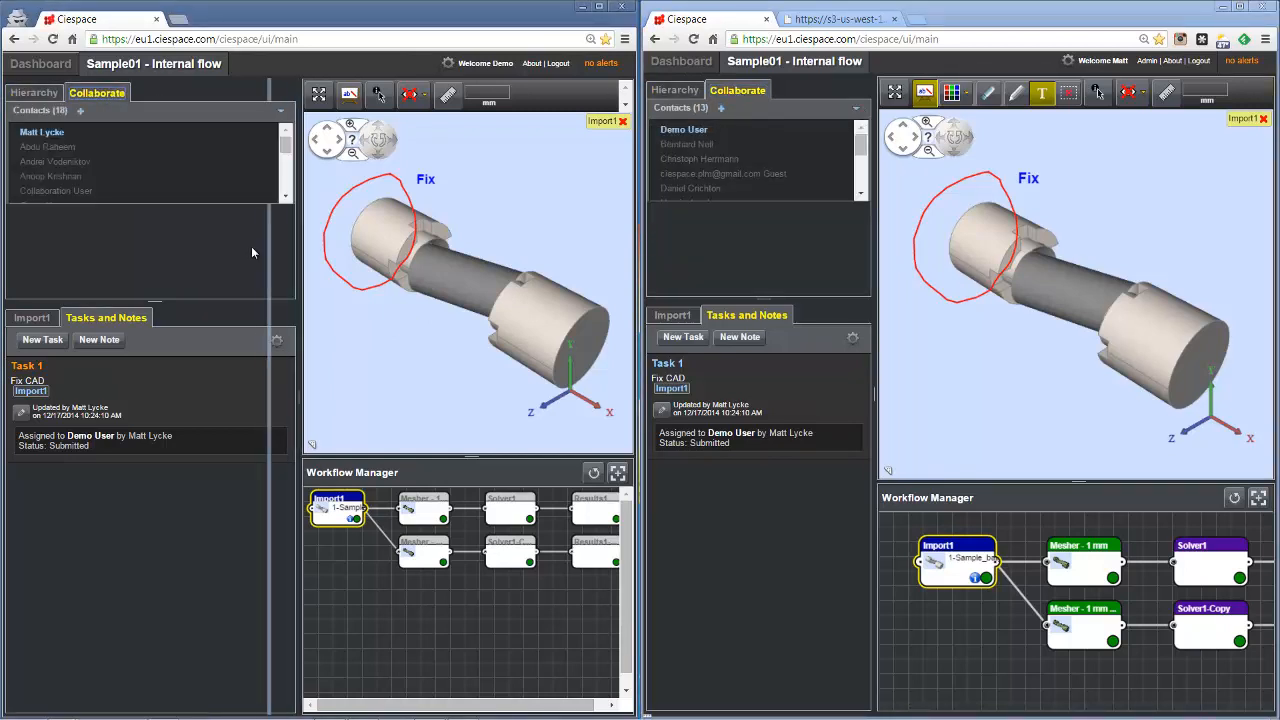
drag(251, 246, 246, 246)
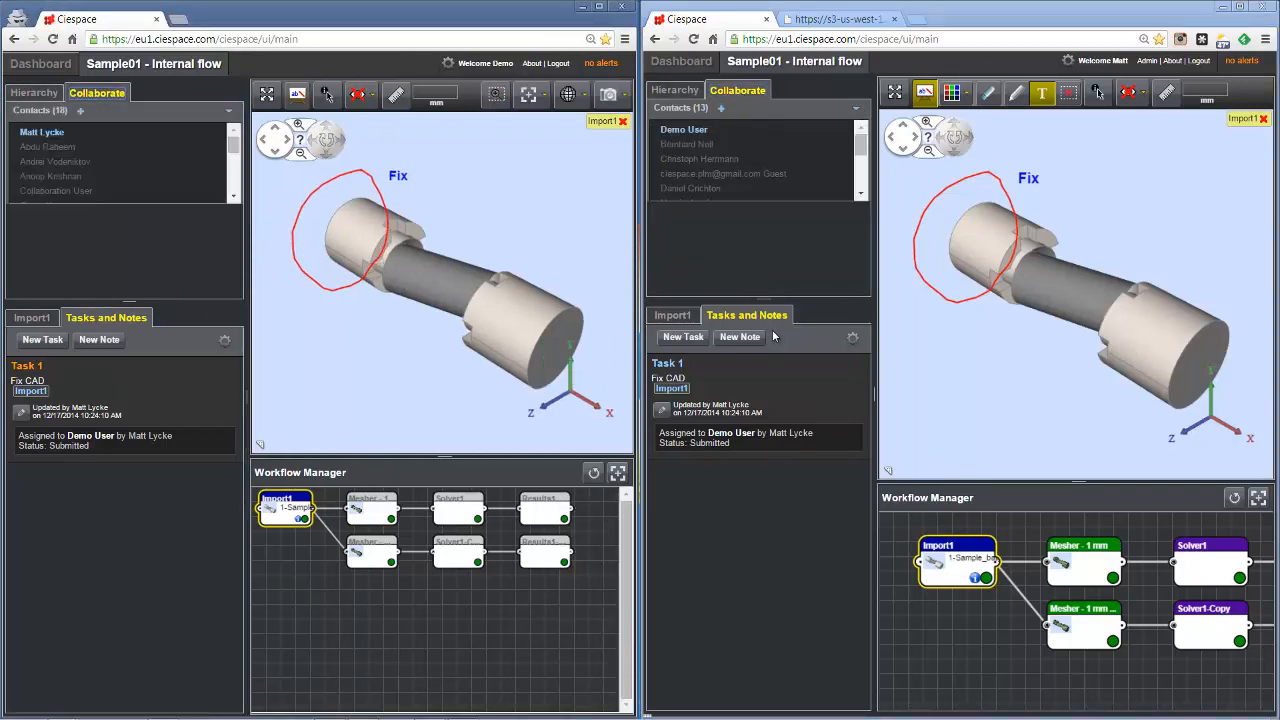
drag(760, 298, 760, 363)
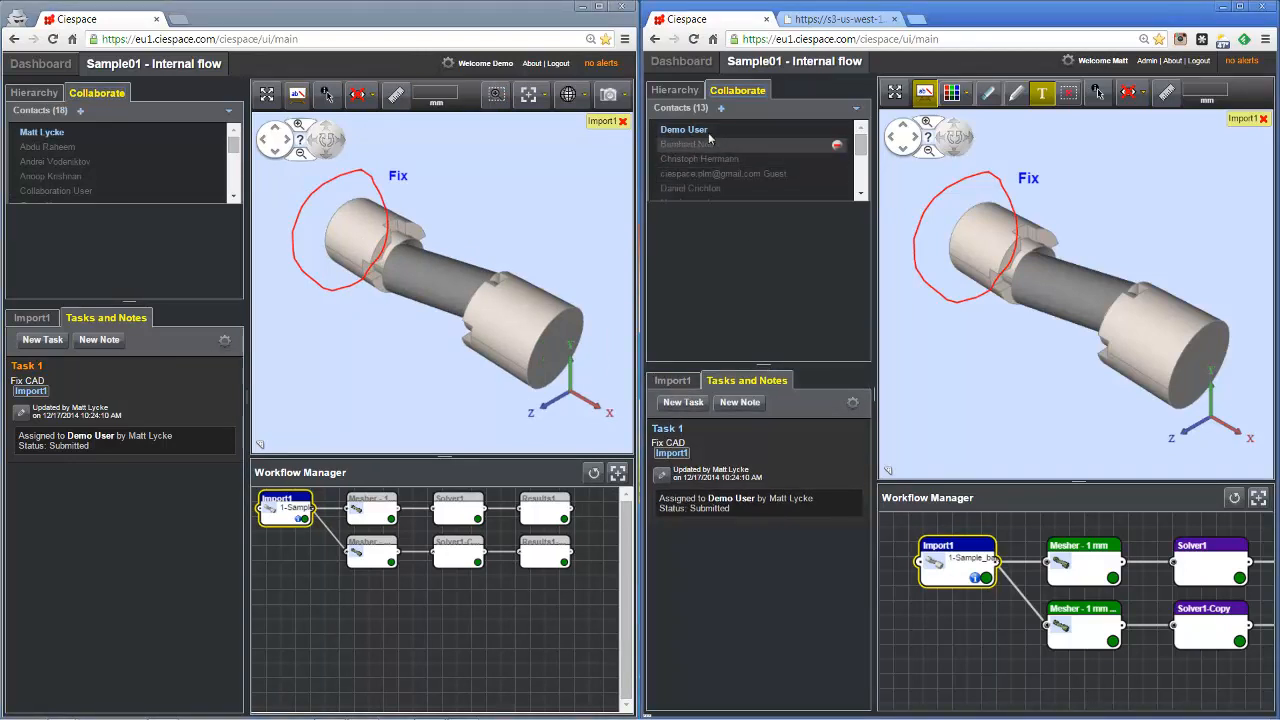
- Start a chat with Demo User by sending "Hi", and reply "Hello" from the Demo User session
click(688, 139)
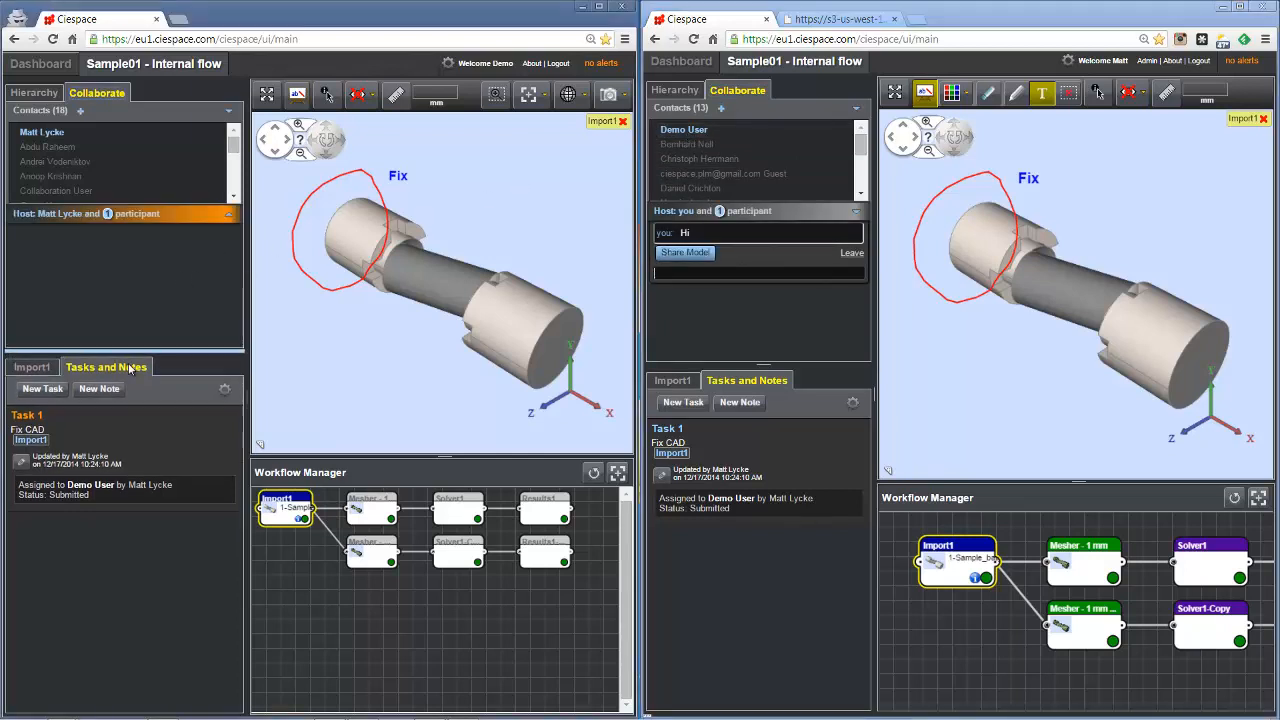
click(230, 216)
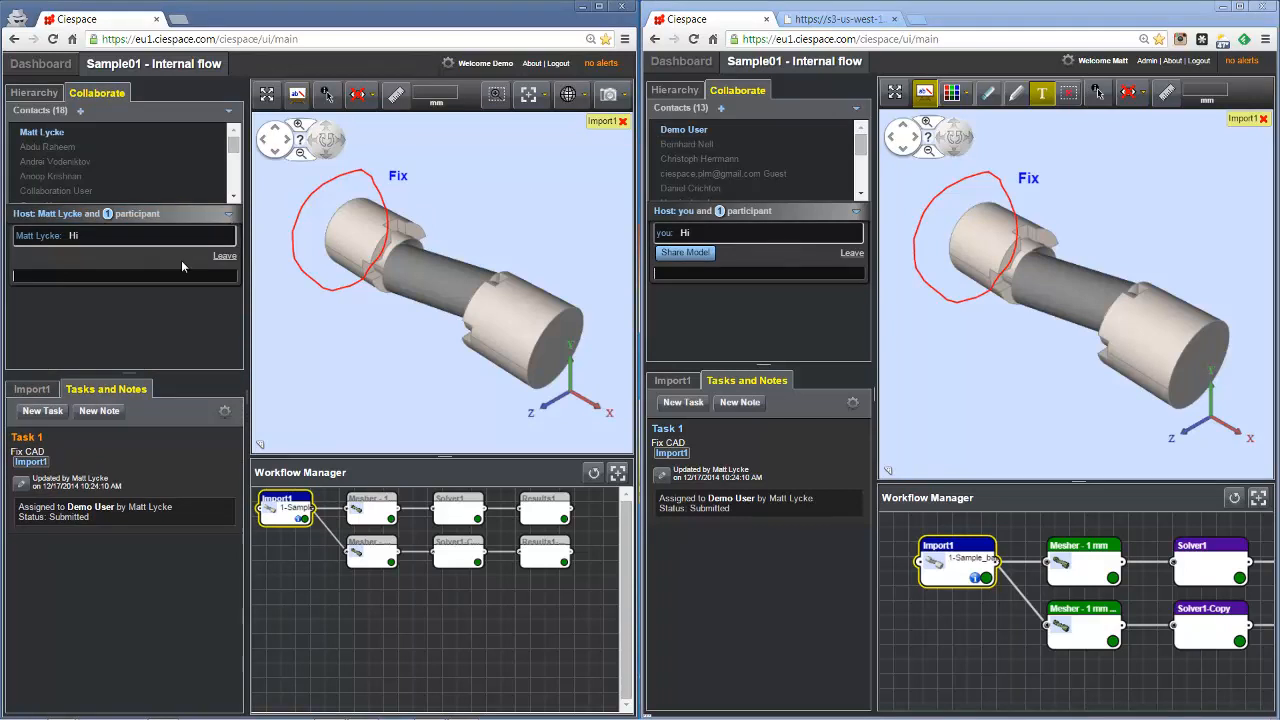
text(Hello)
key(Return)
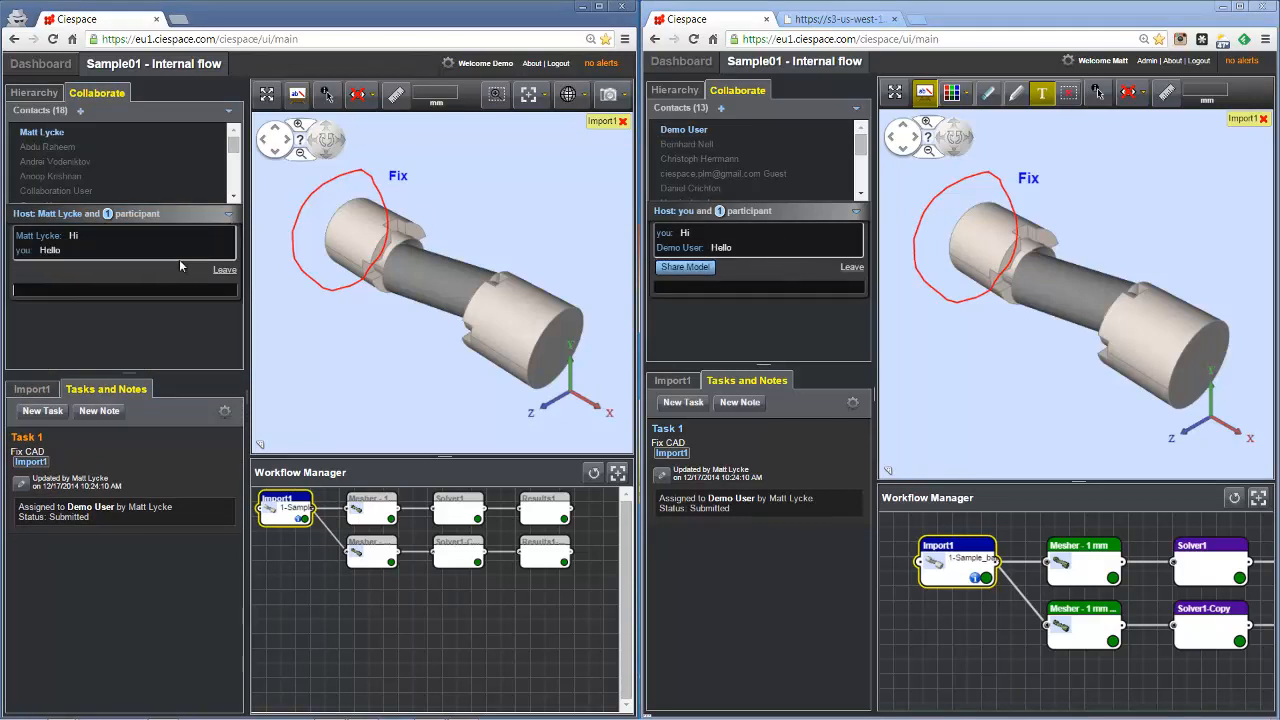
- Clear the host's markup and share the Import1 model in the chat, opening it for Demo User in place of the old Import1 view
click(928, 96)
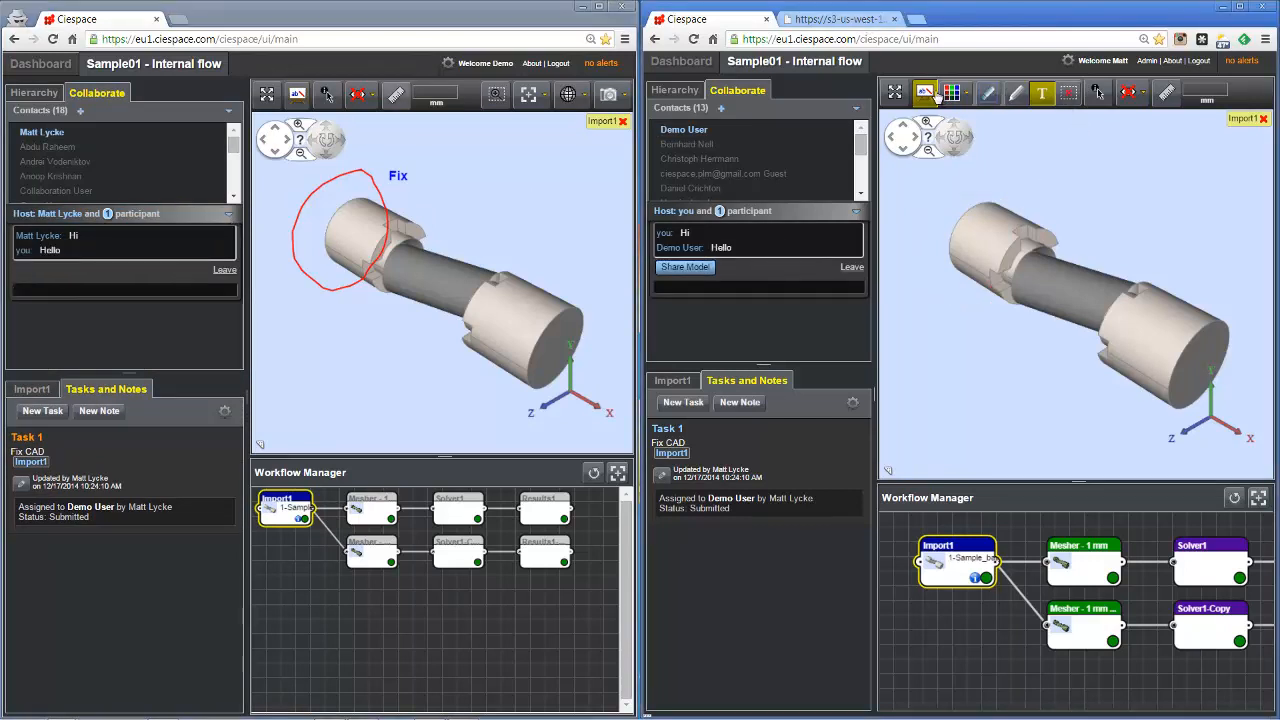
click(685, 267)
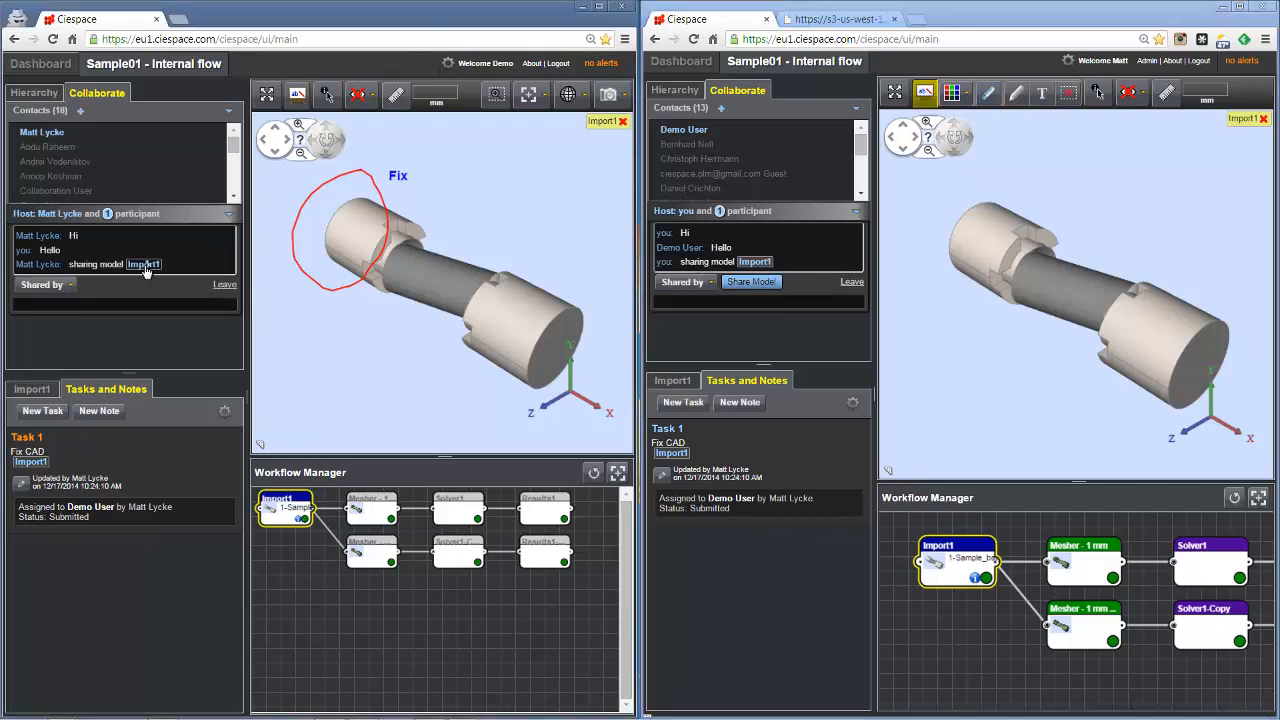
click(143, 264)
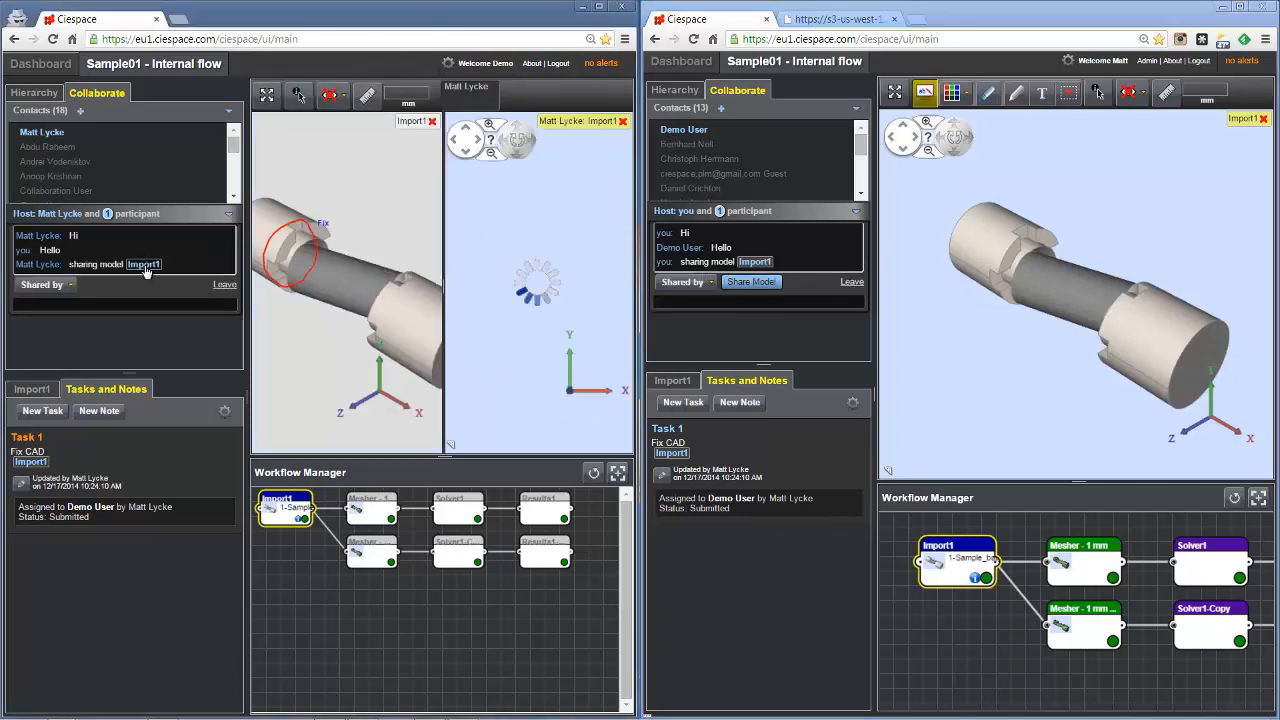
click(431, 122)
- Rotate the shared model, circle its upper end in blue and add the green text note "Looks Good!"
drag(1071, 364, 1109, 371)
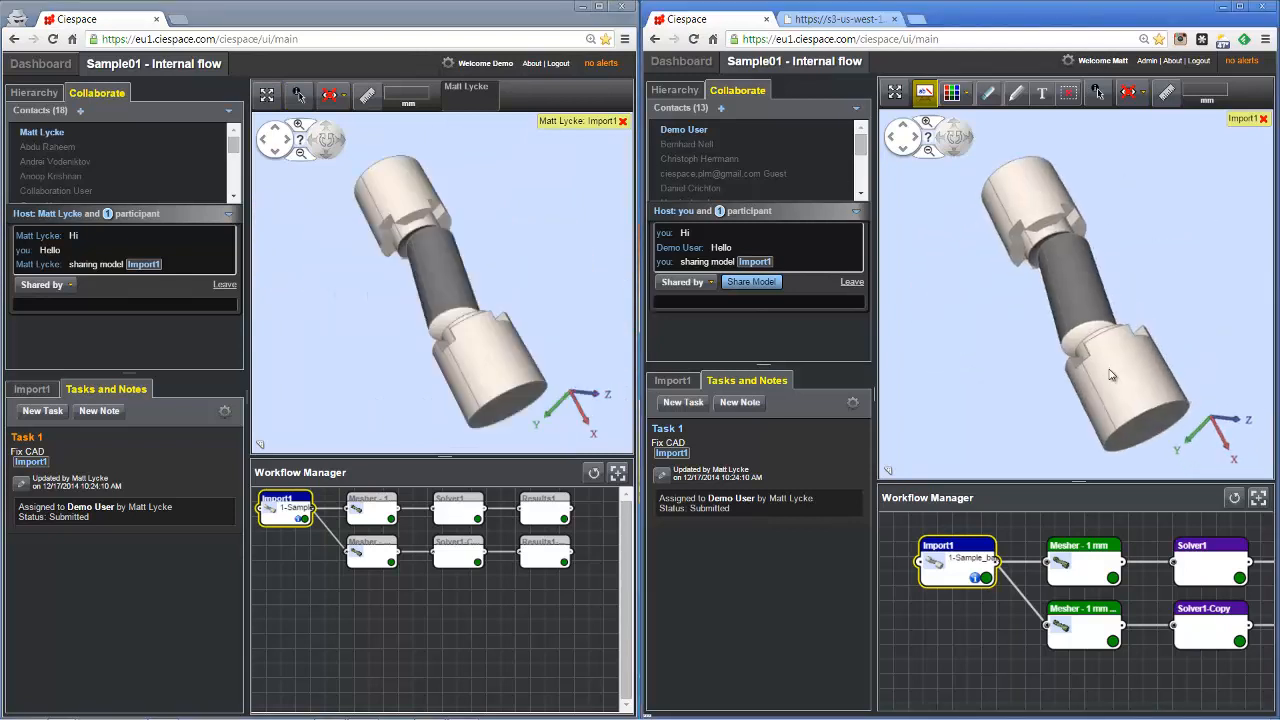
click(1015, 92)
mouse_move(1048, 143)
mouse_down()
mouse_move(985, 155)
mouse_move(1075, 208)
mouse_move(1046, 144)
mouse_up()
click(1041, 92)
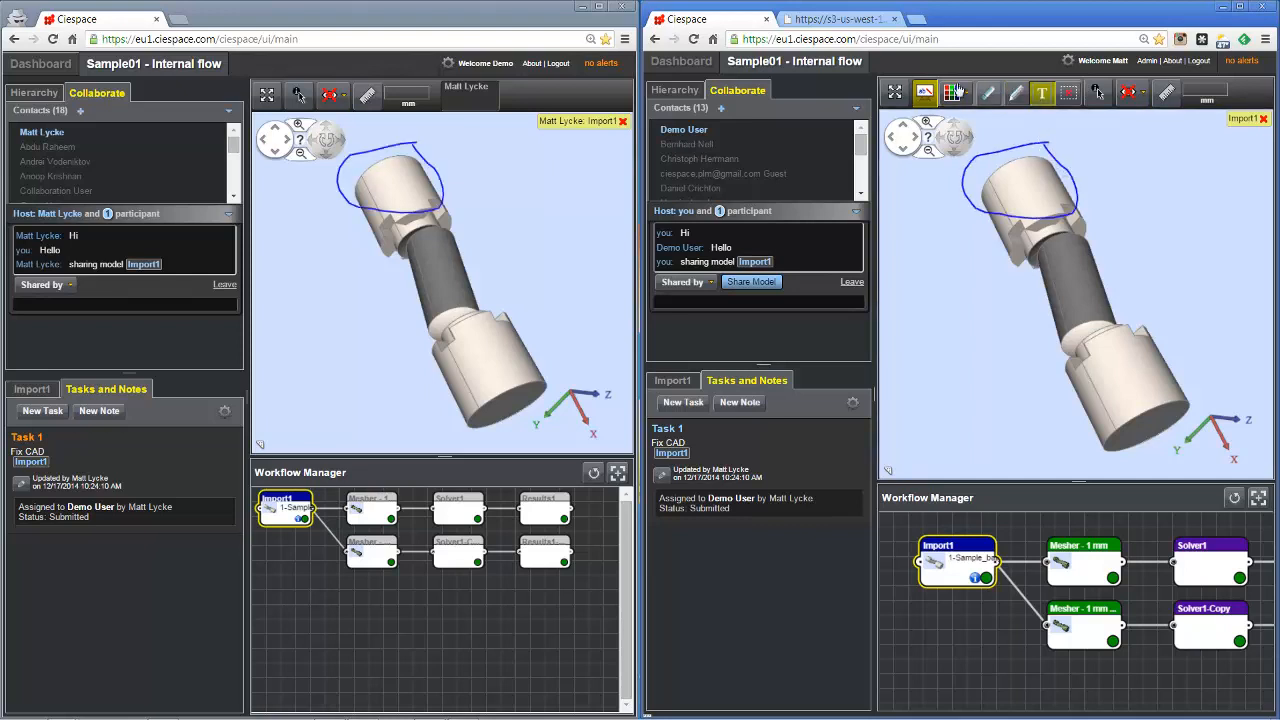
click(990, 276)
text(Looks Good!)
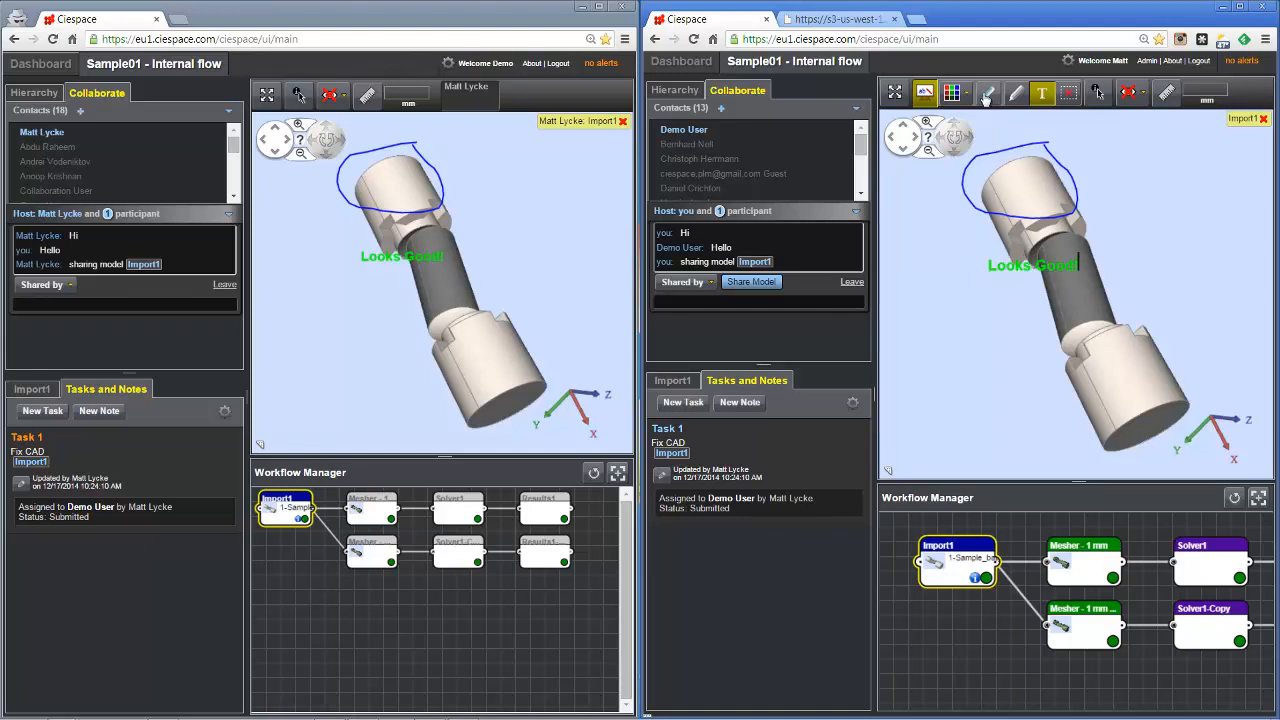
- Clear the markup from the shared view and hand control of the model to Demo User
click(925, 93)
click(925, 93)
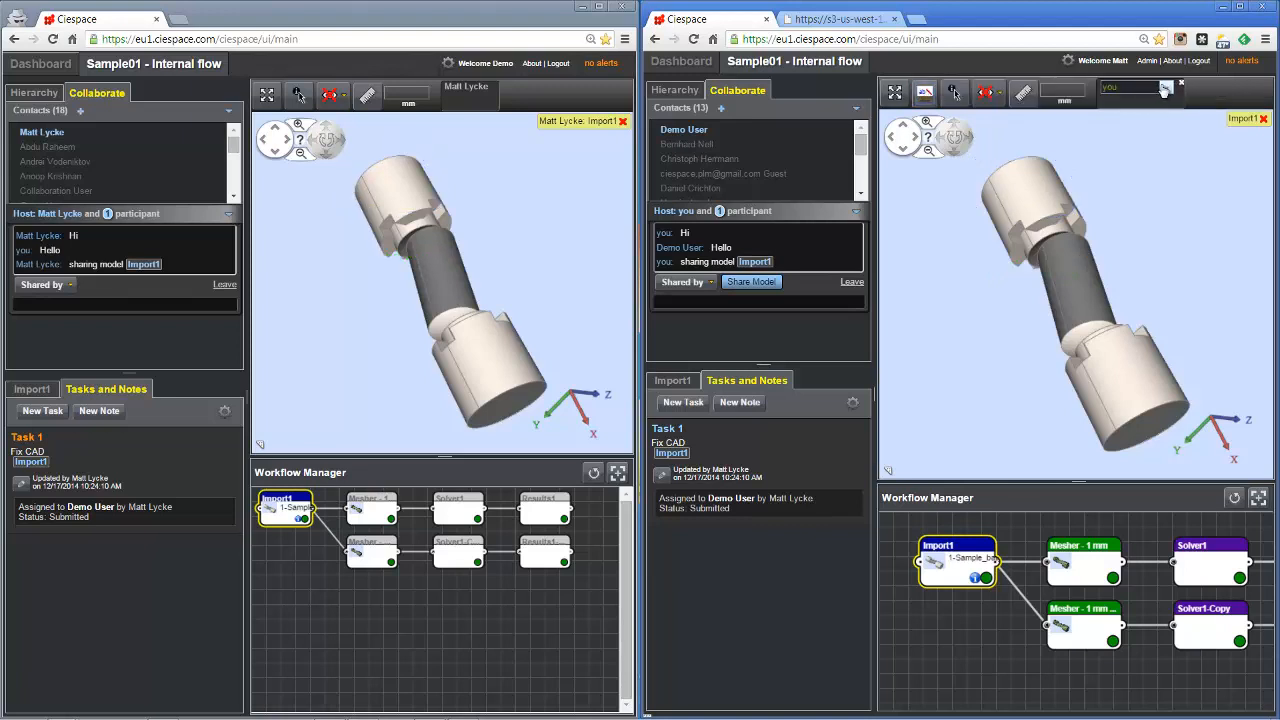
click(1165, 88)
click(1150, 103)
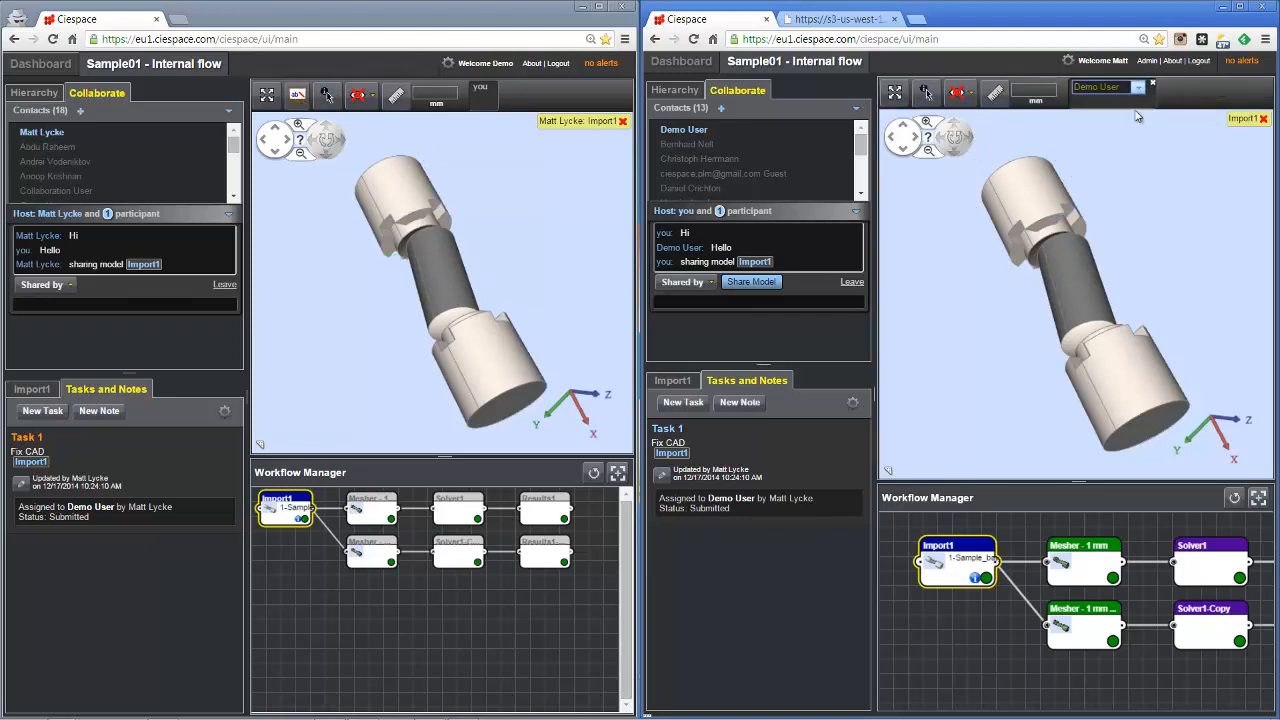
- Rotate the shared model from the Demo User session and circle its far end with a red freehand markup
drag(410, 392, 441, 265)
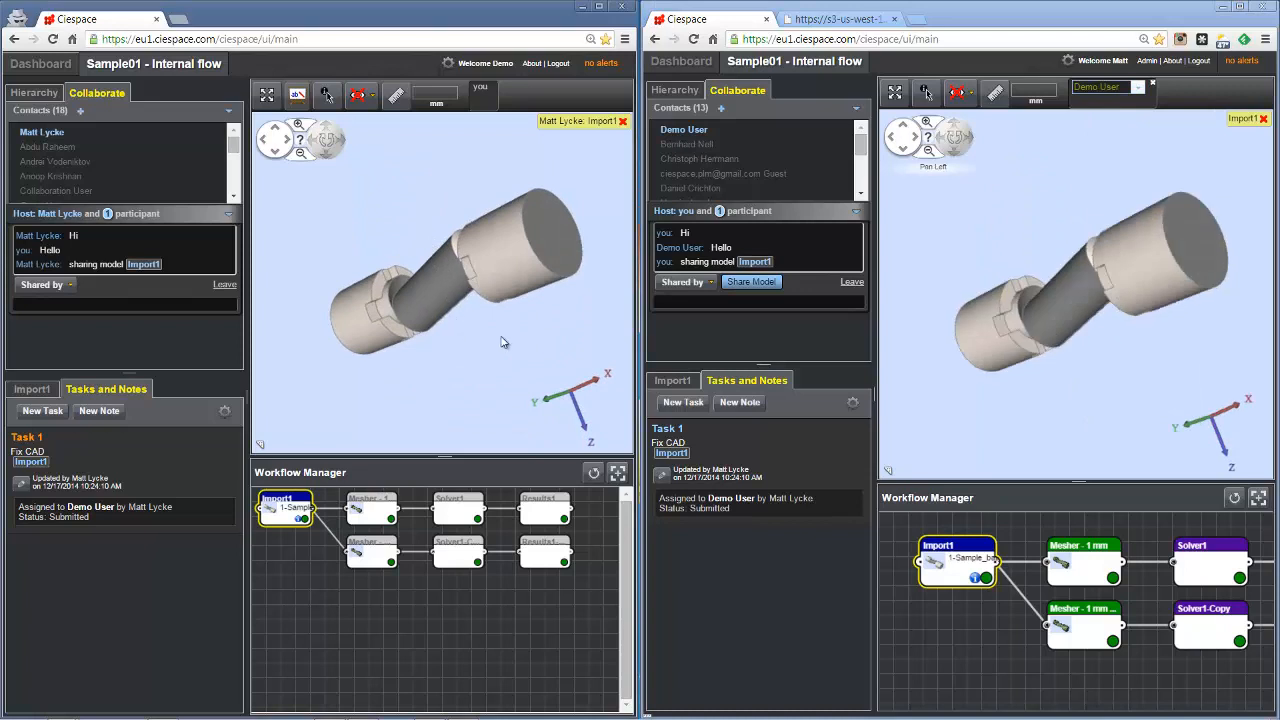
drag(504, 341, 500, 240)
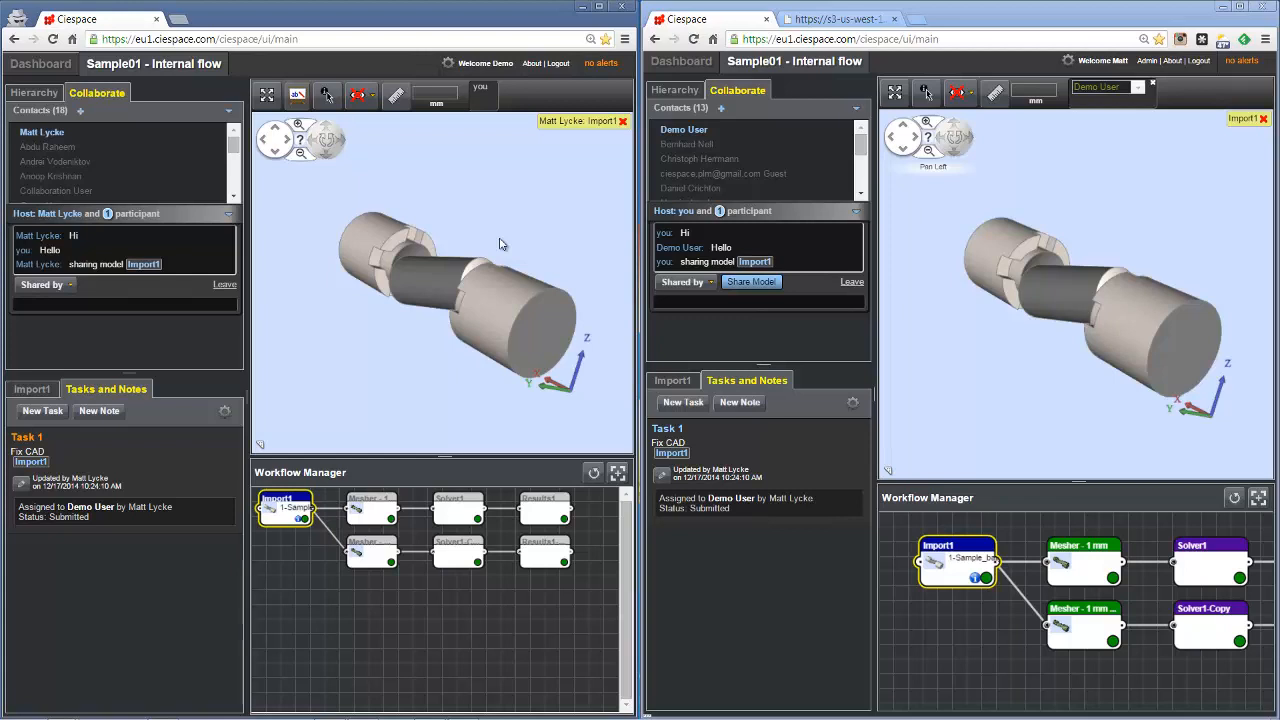
click(297, 94)
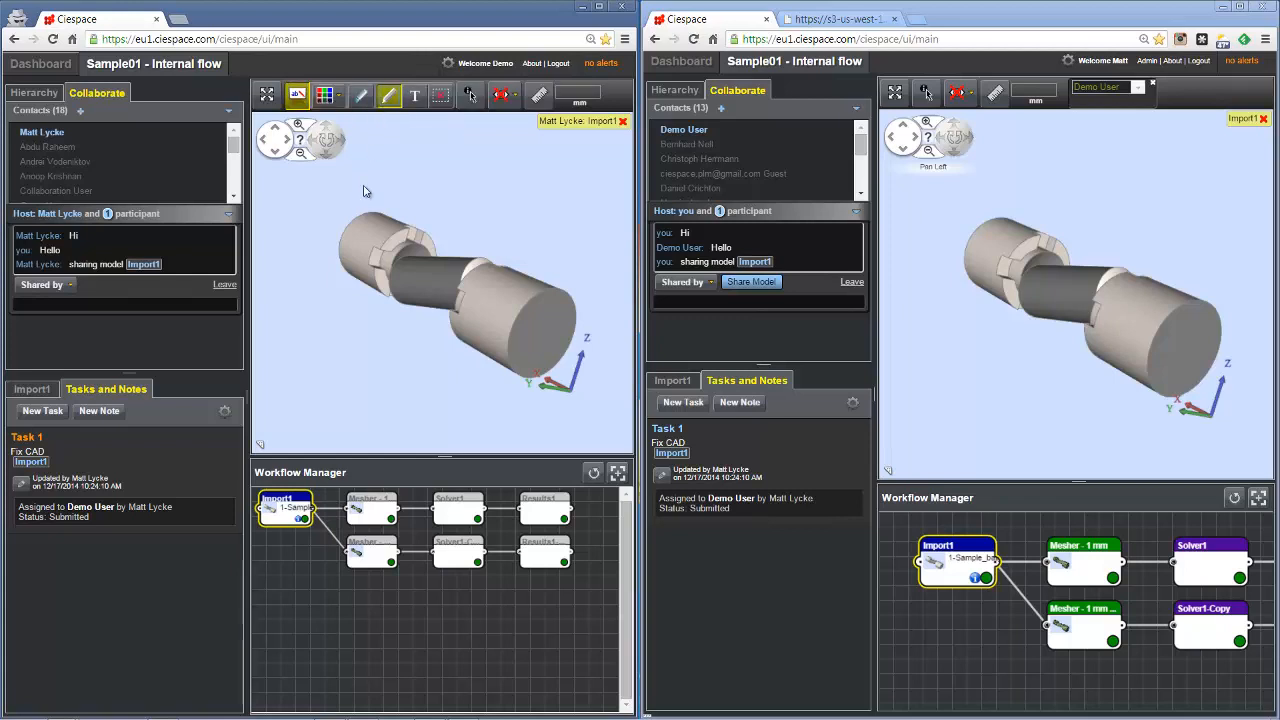
mouse_move(368, 190)
mouse_down()
mouse_move(348, 288)
mouse_move(408, 205)
mouse_move(372, 196)
mouse_up()
- Return control of the shared model to the host and draw a green arrow pointing at the red-circled end
click(1138, 88)
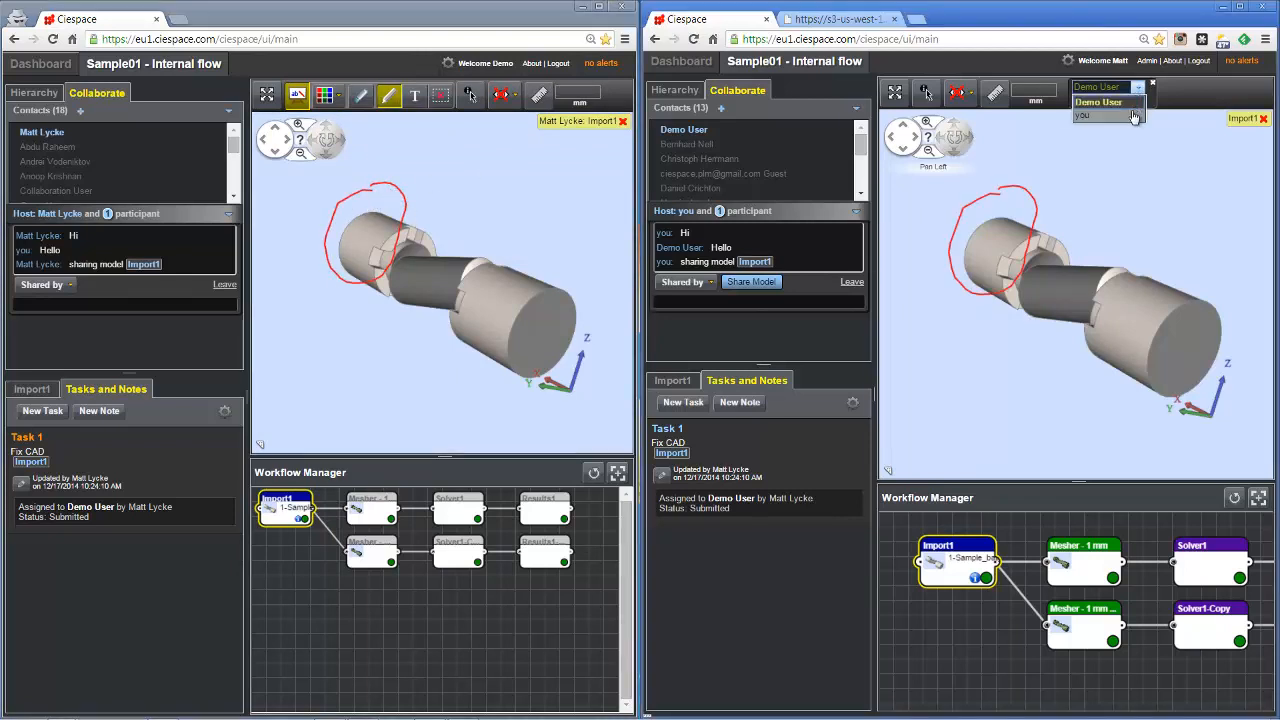
click(1133, 116)
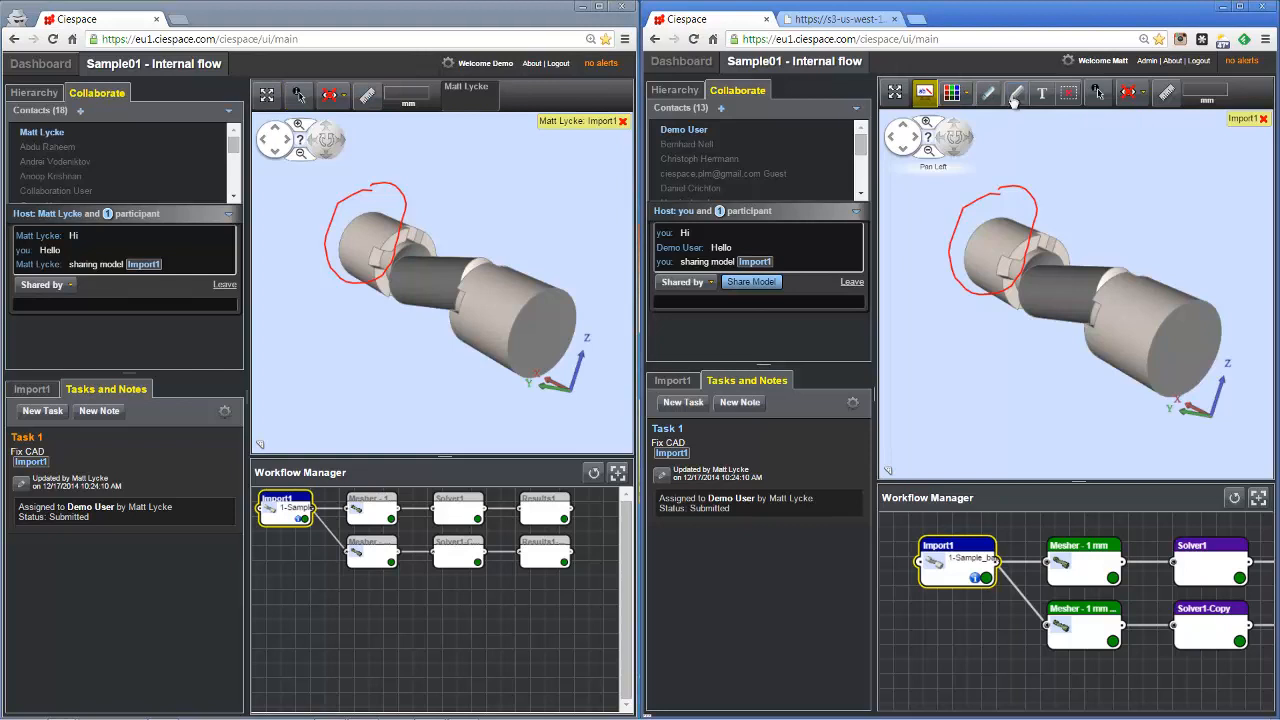
mouse_move(1080, 226)
mouse_down()
mouse_move(990, 258)
mouse_move(996, 236)
mouse_move(980, 257)
mouse_up()
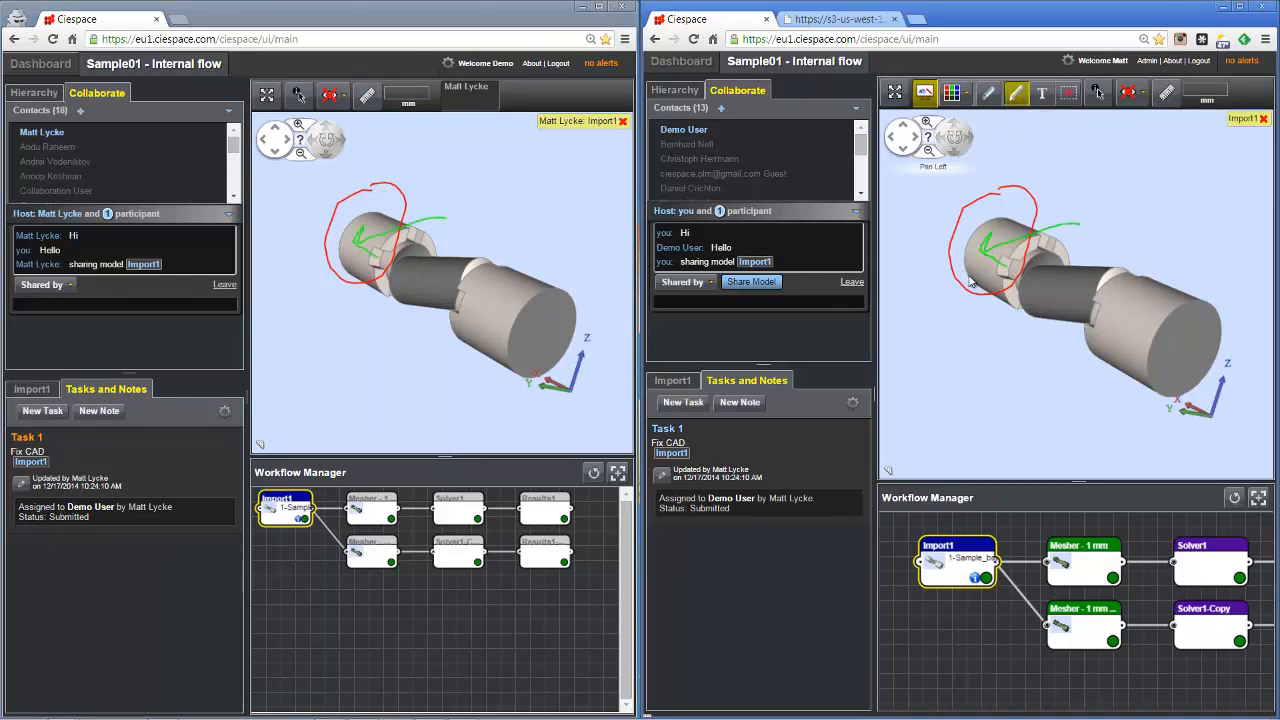
- Create a note titled "Note" in the host session containing a reference to the Import1 model
click(739, 402)
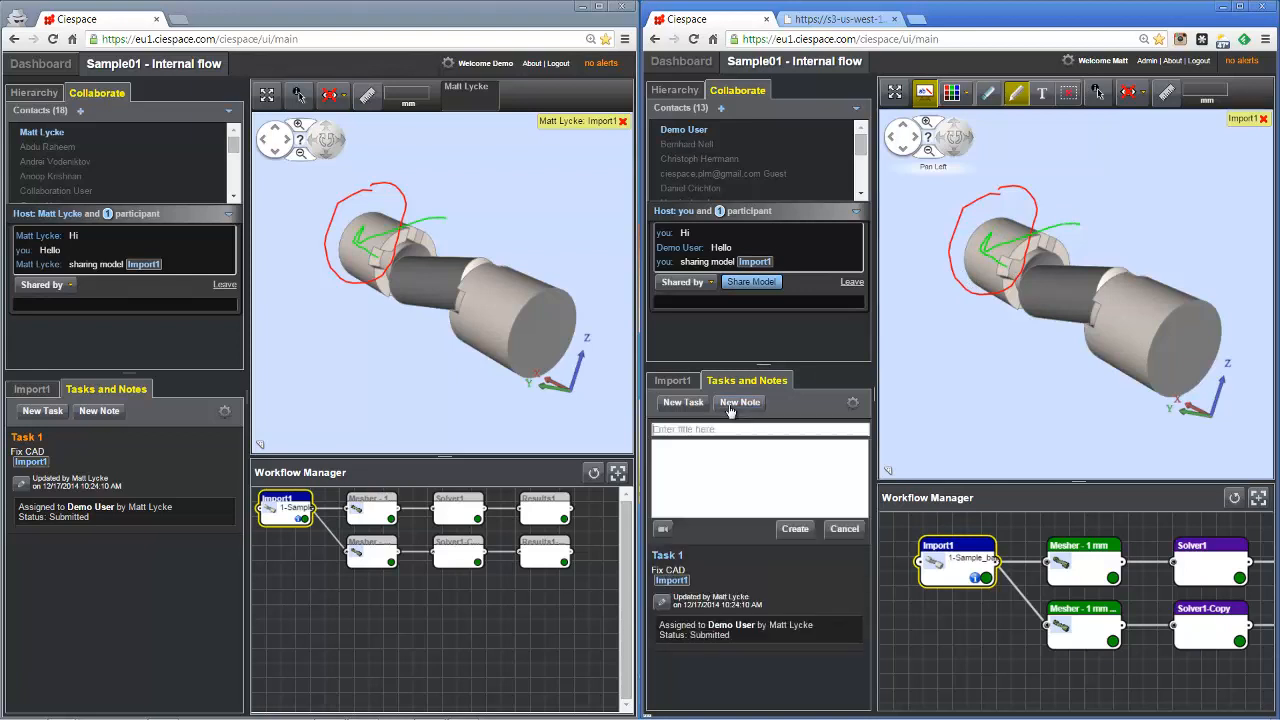
text(Note)
key(Tab)
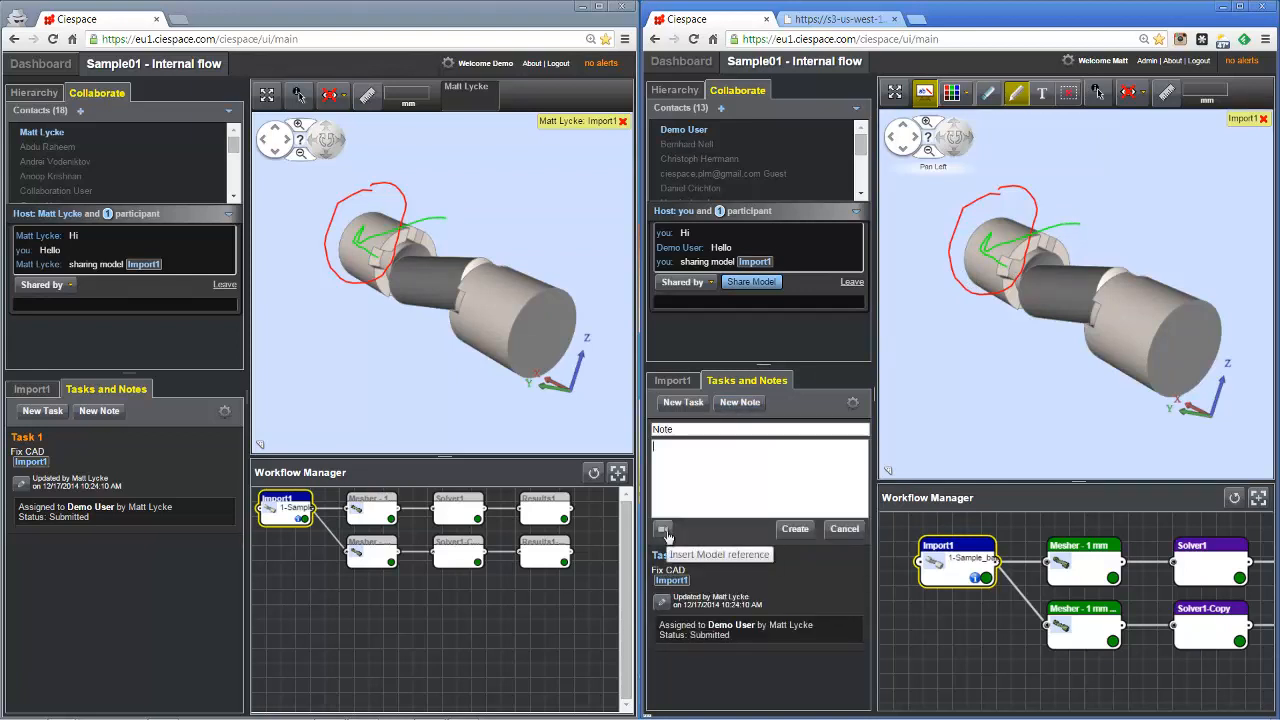
click(664, 530)
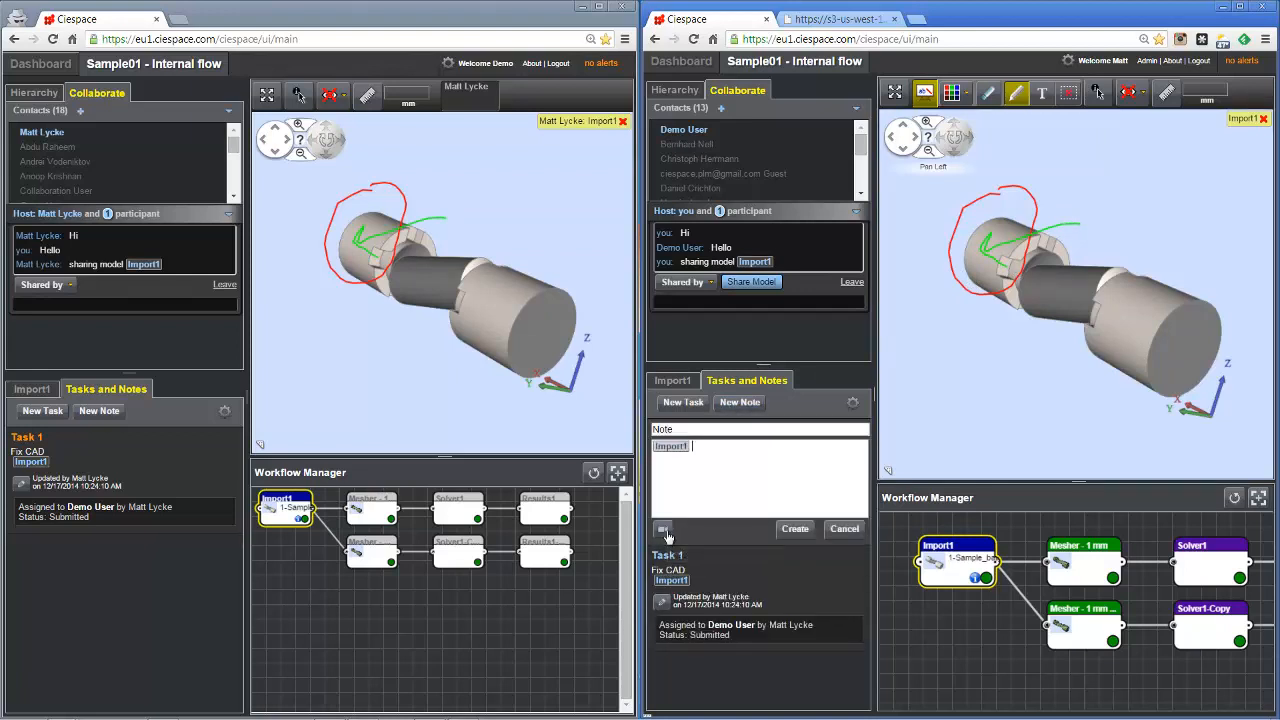
click(786, 526)
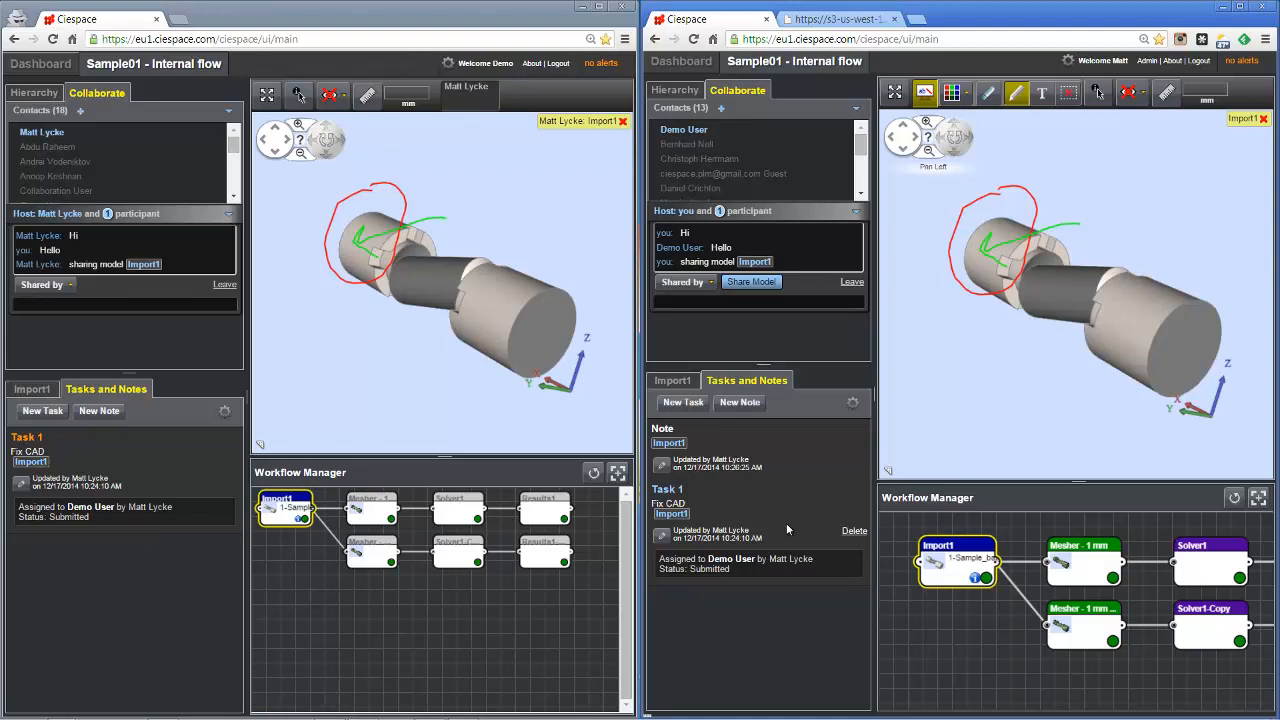
- View the email sharing options for the Import1 node and close them without sending a link
right_click(953, 563)
click(970, 585)
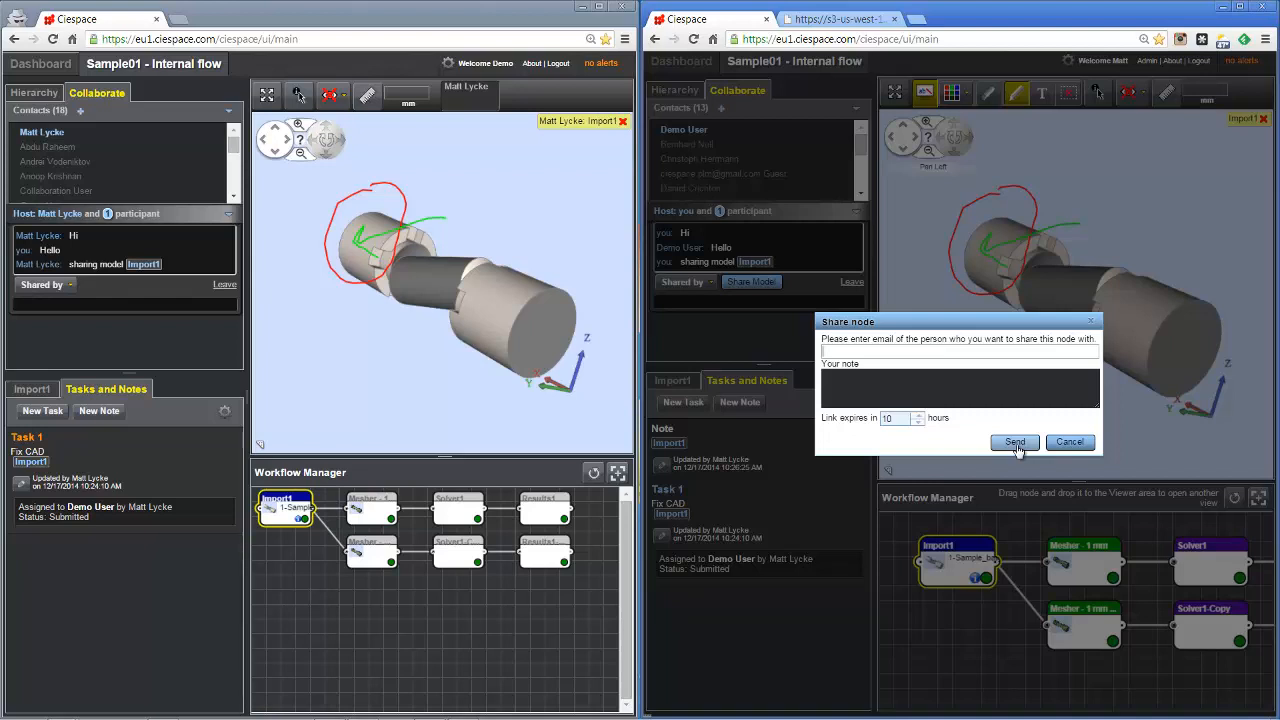
click(1066, 442)
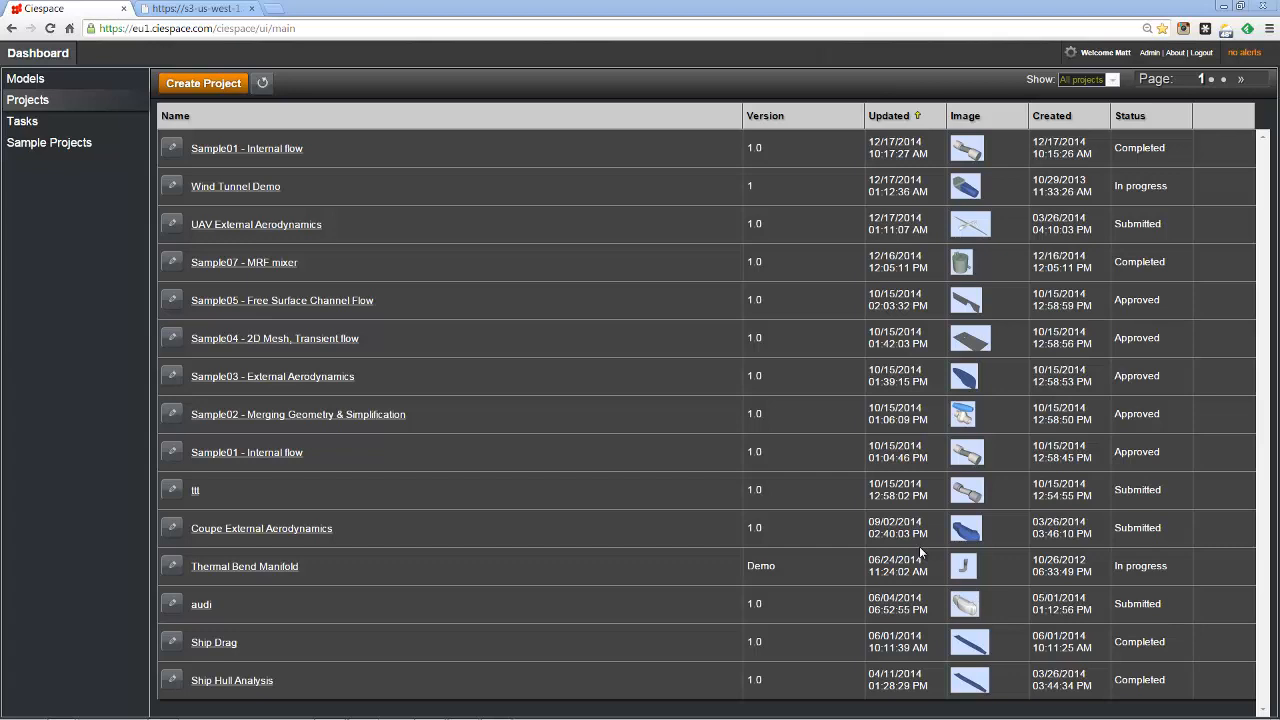
- Open the Administrator Dashboard and view the settings and usage statistics of the ciespacecorp company in the ciespace channel
click(1149, 54)
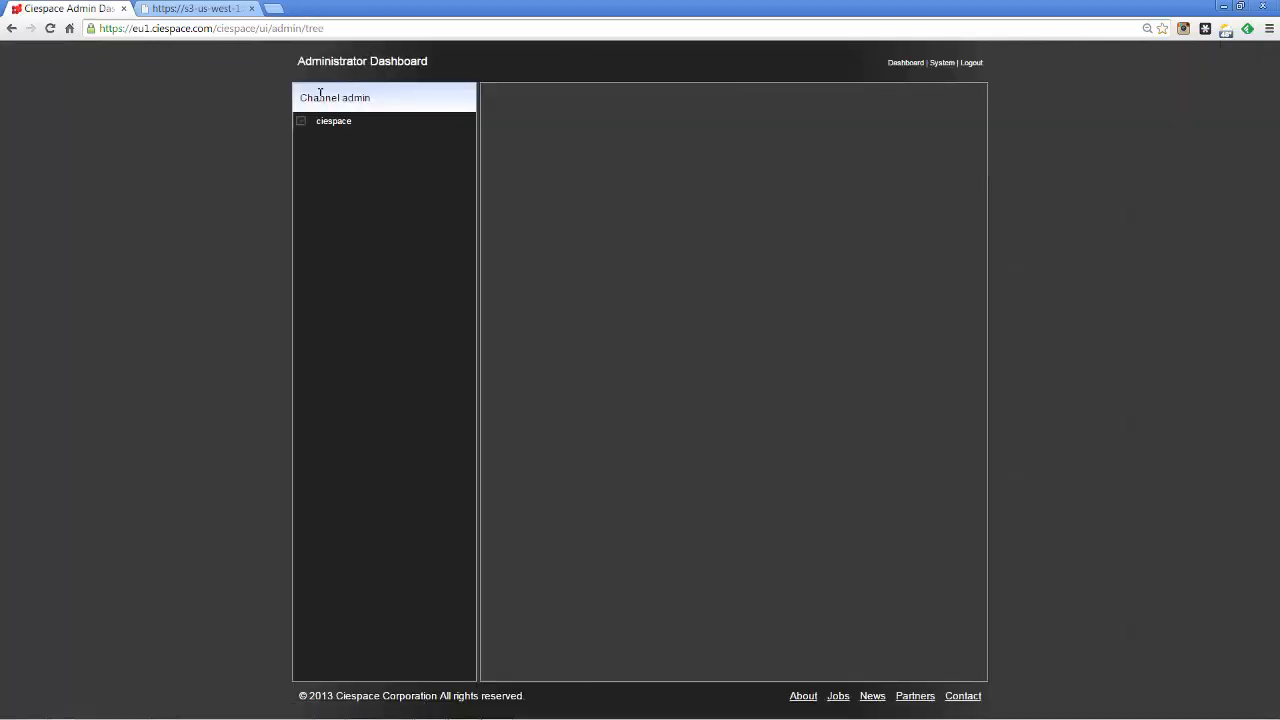
click(301, 121)
click(352, 140)
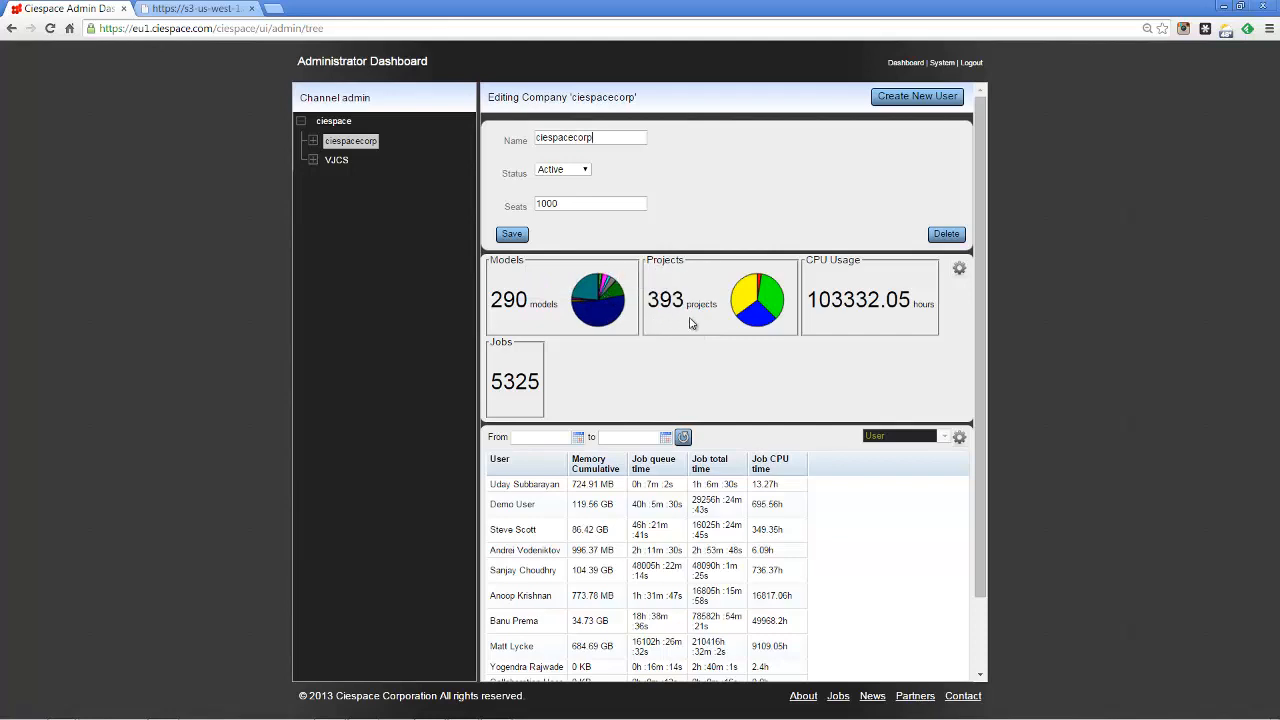
mouse_move(757, 319)
- Open the host's own user record under ciespacecorp and list that user's usage by Node
click(312, 141)
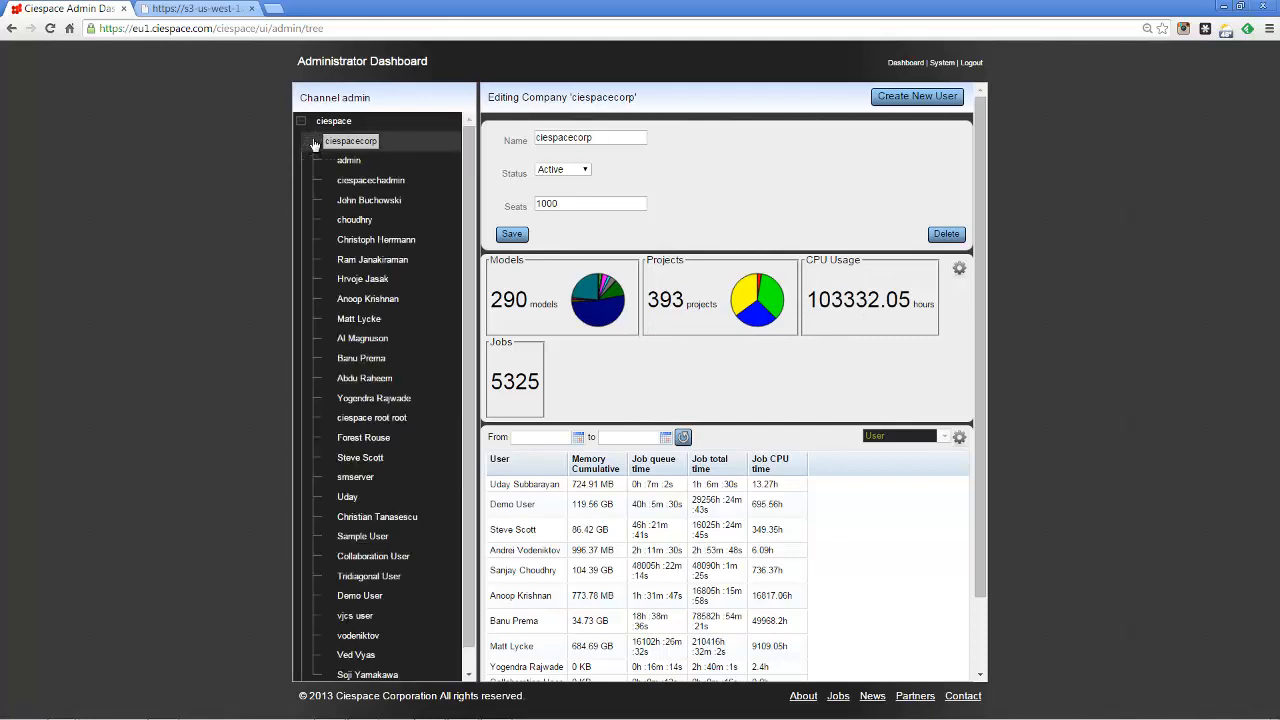
click(366, 319)
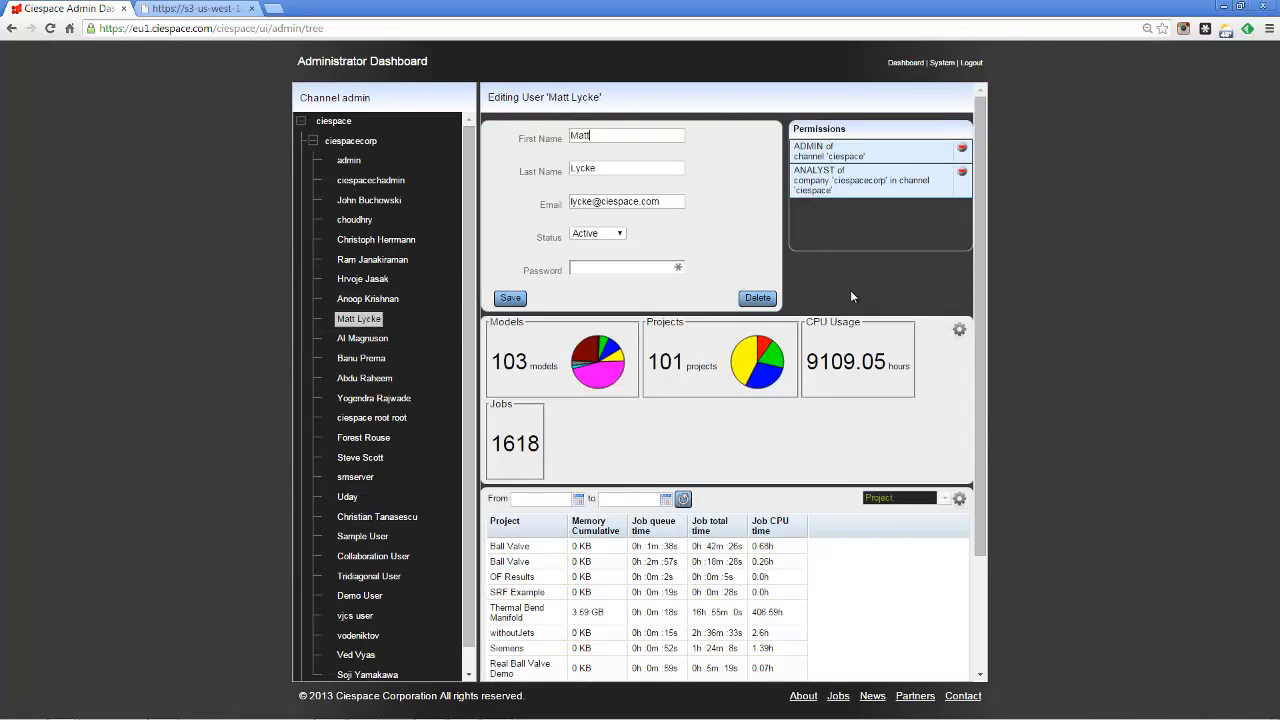
scroll(852, 297, down, 3)
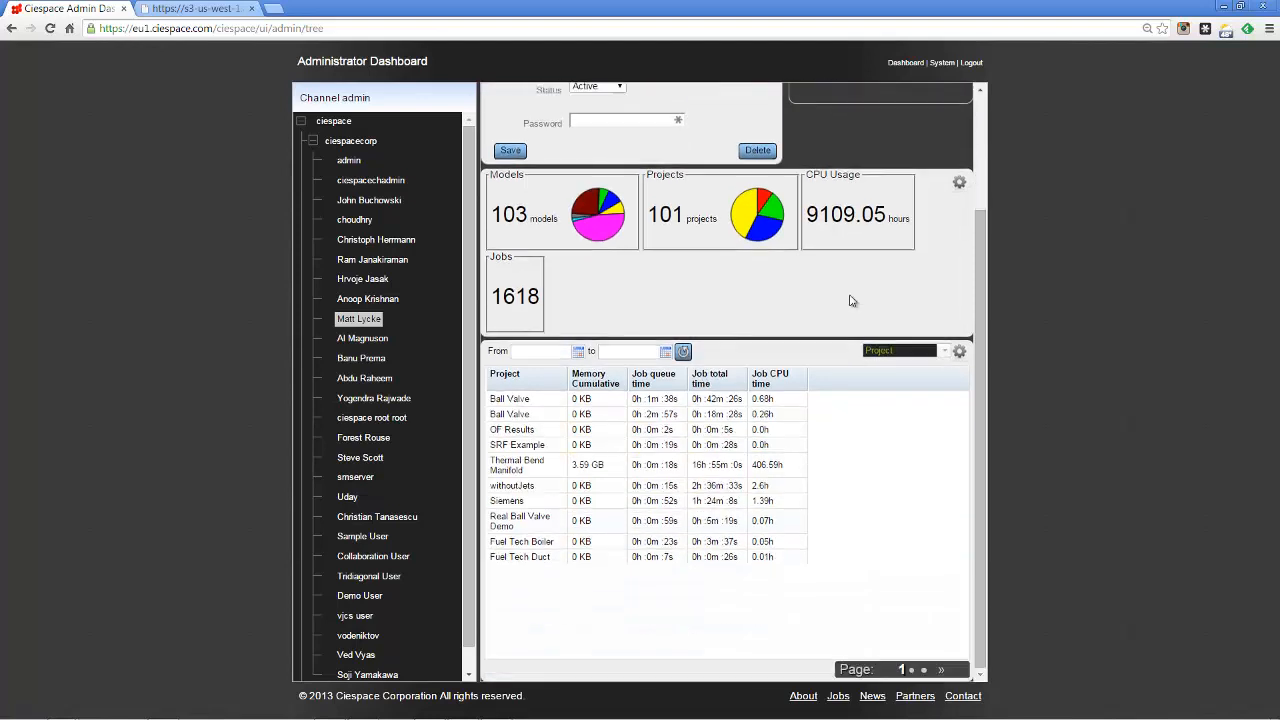
click(940, 352)
click(900, 372)
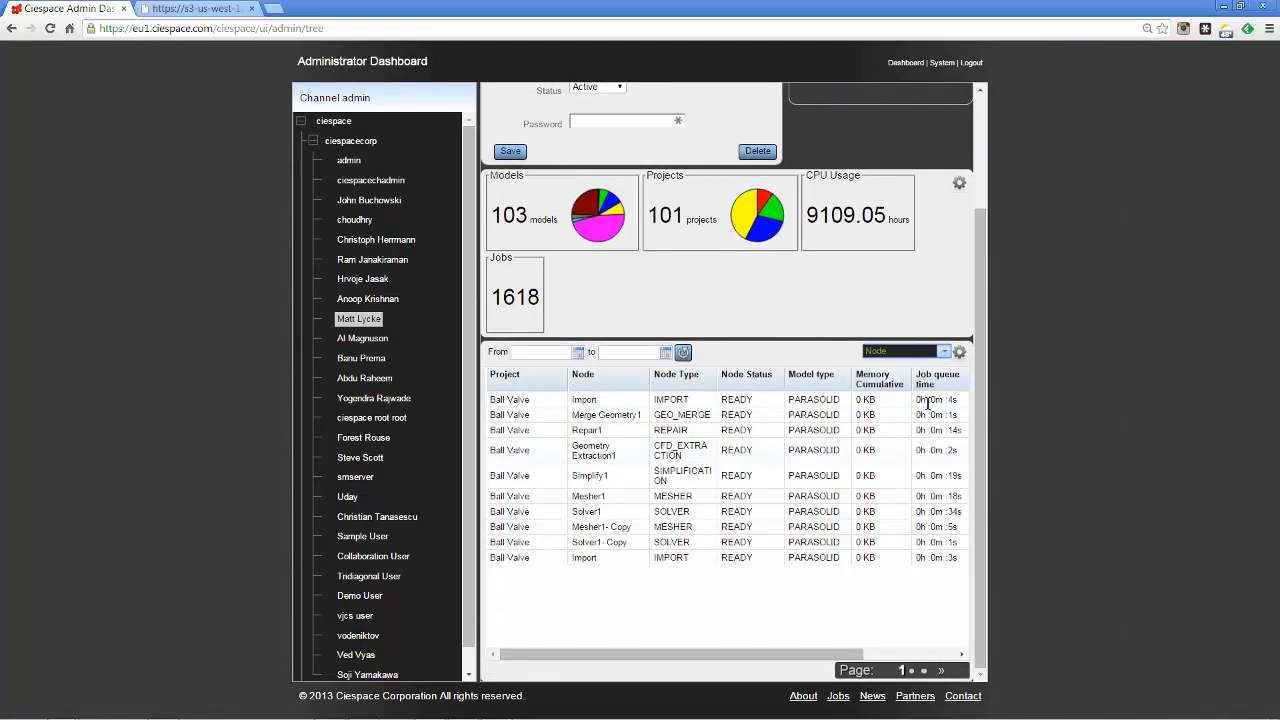
- Switch the user's usage table to the job listing and examine the job status and start times
click(943, 351)
click(910, 388)
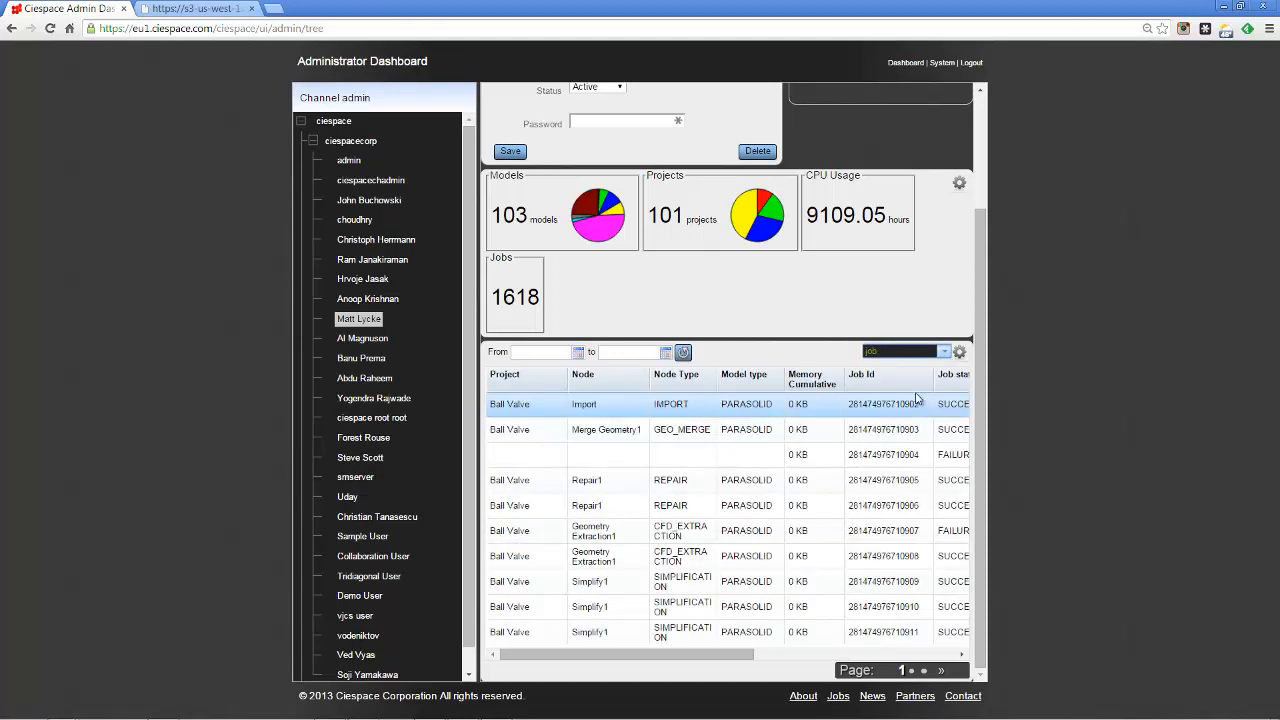
drag(700, 654, 750, 654)
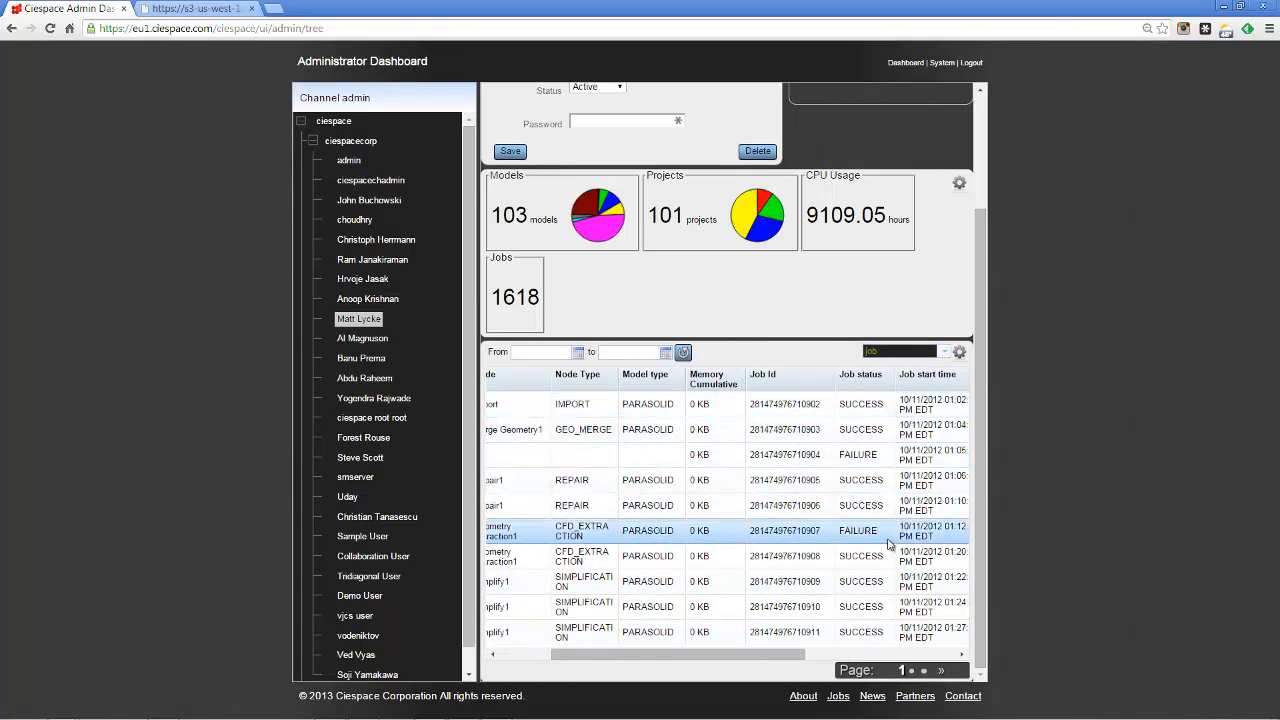
scroll(889, 543, up, 3)
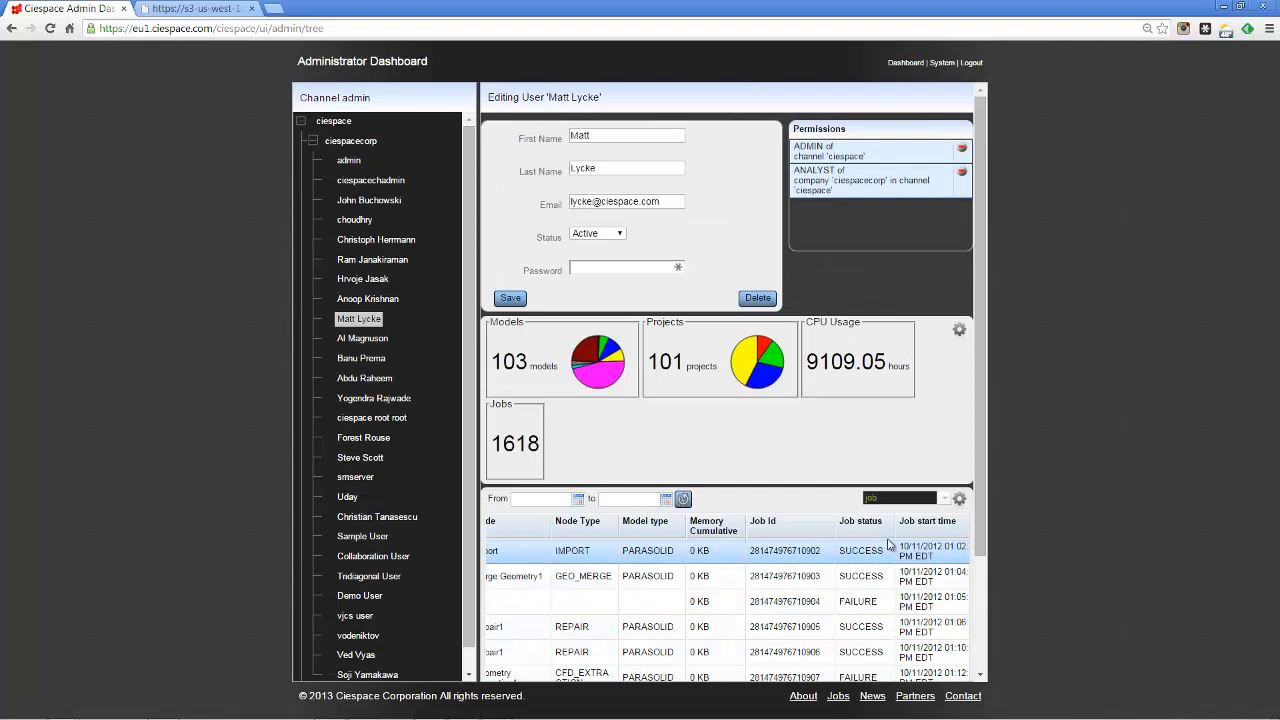